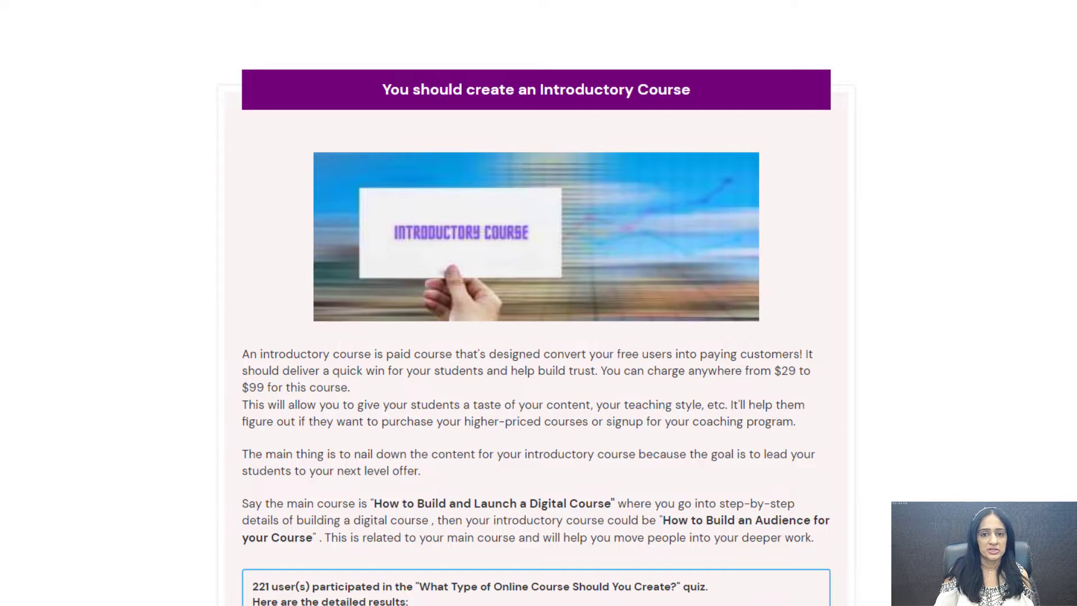
Step: Look through the quiz outcome page, including the course description, per-question results, bar chart and spider chart
scroll(536, 323, down, 3)
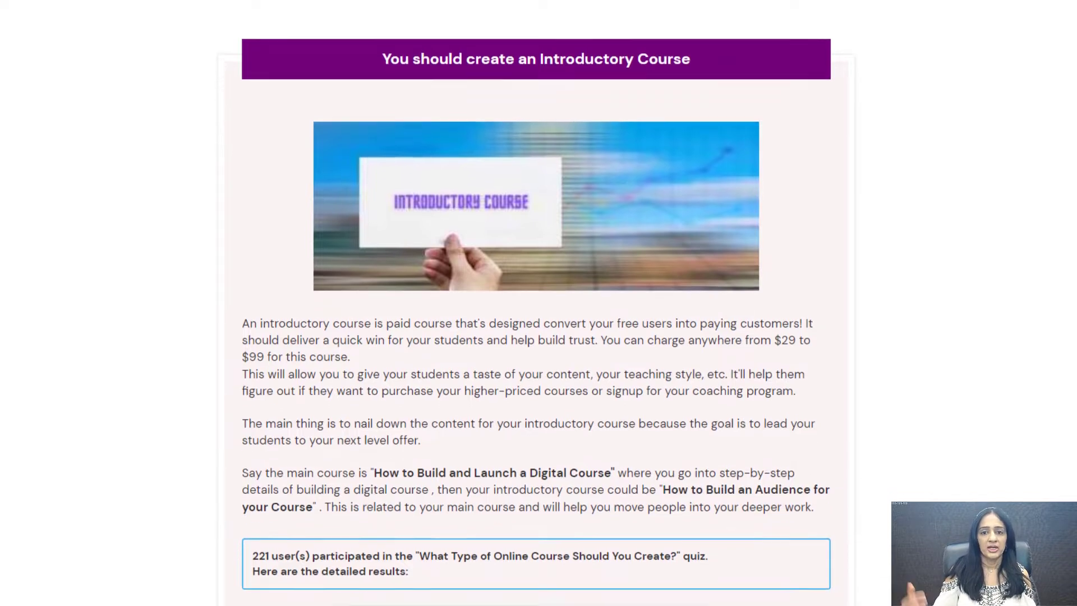
scroll(536, 322, down, 5)
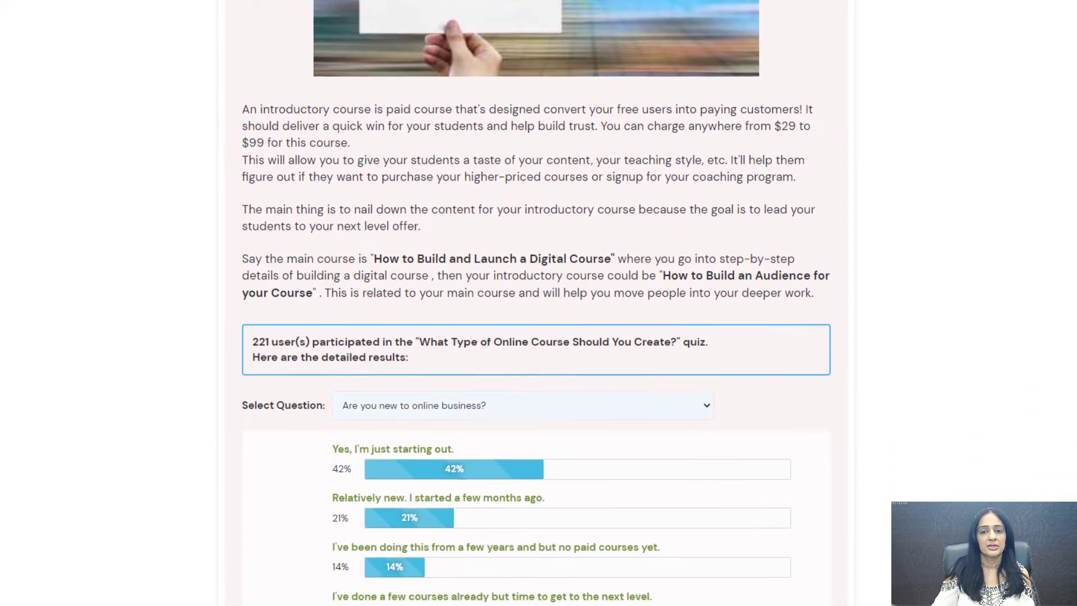
scroll(536, 322, down, 3)
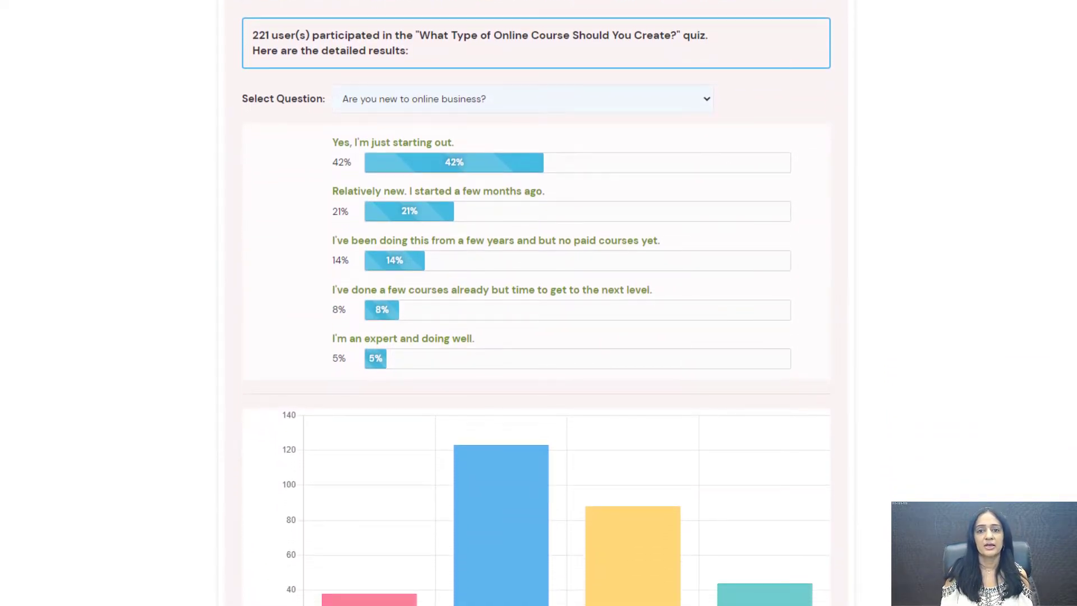
scroll(1076, 389, down, 2)
scroll(1071, 392, down, 3)
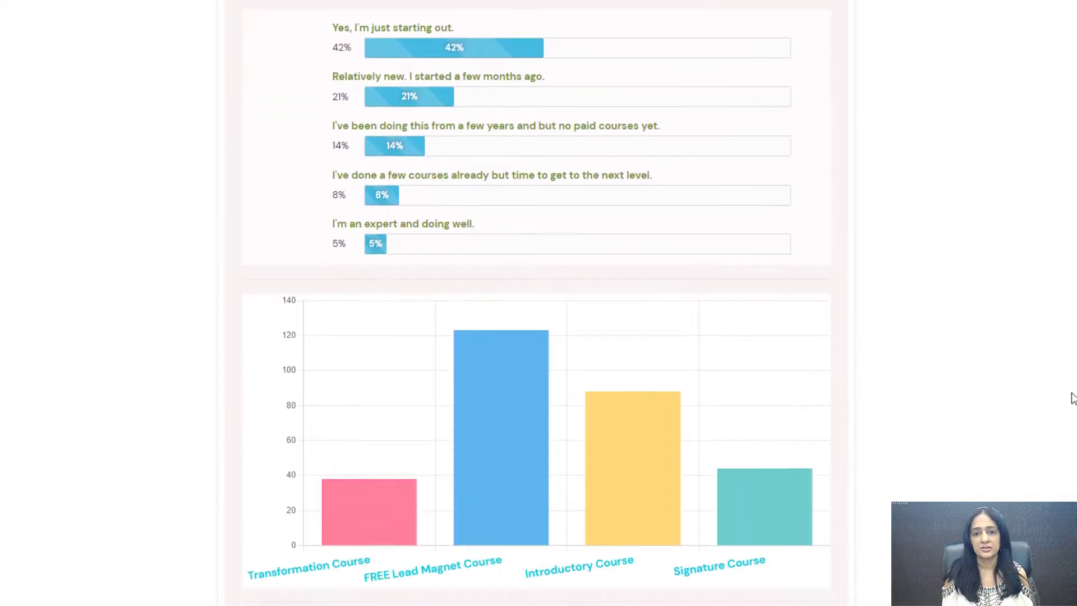
scroll(1063, 425, down, 2)
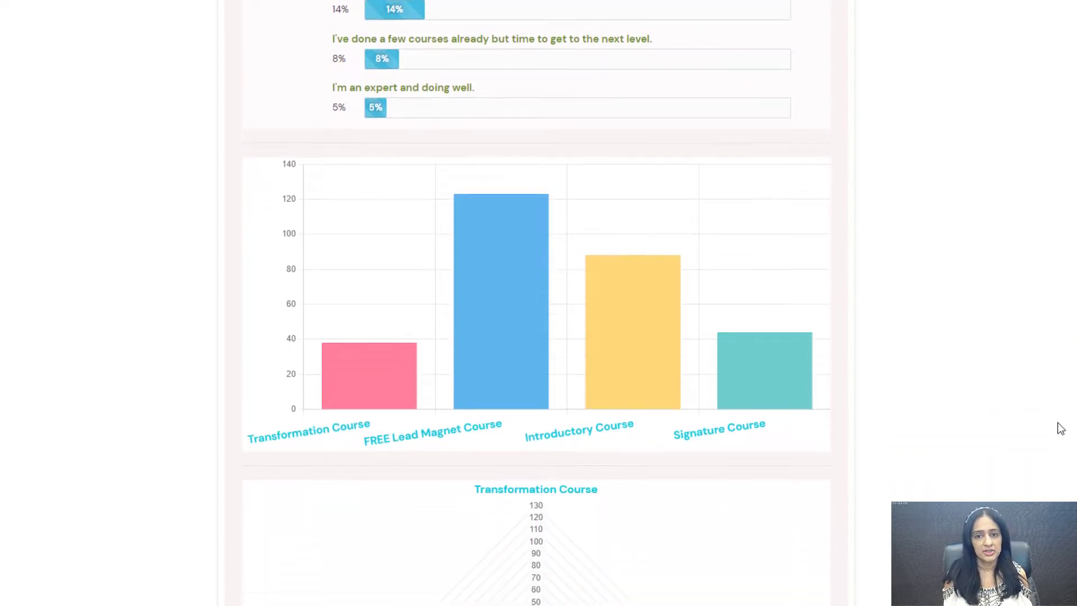
scroll(1048, 451, down, 2)
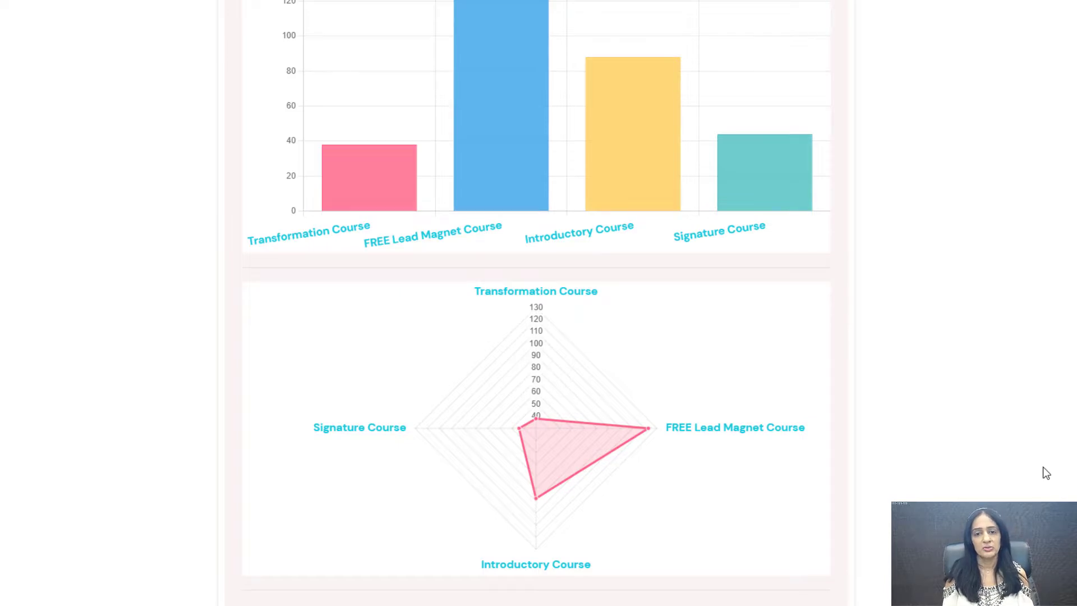
scroll(1043, 463, up, 5)
scroll(1046, 390, up, 8)
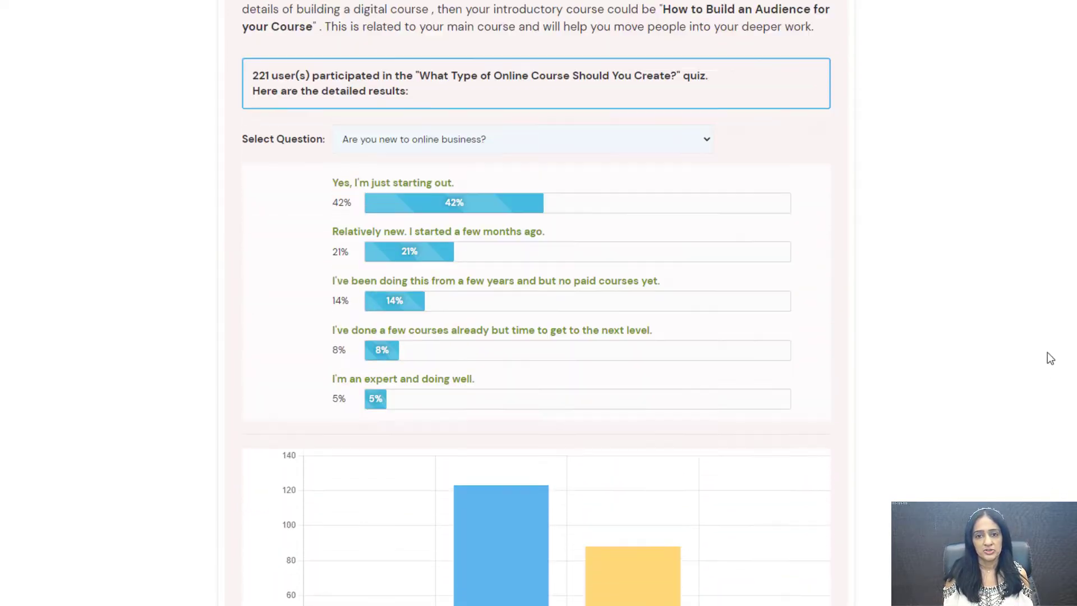
scroll(1052, 288, up, 2)
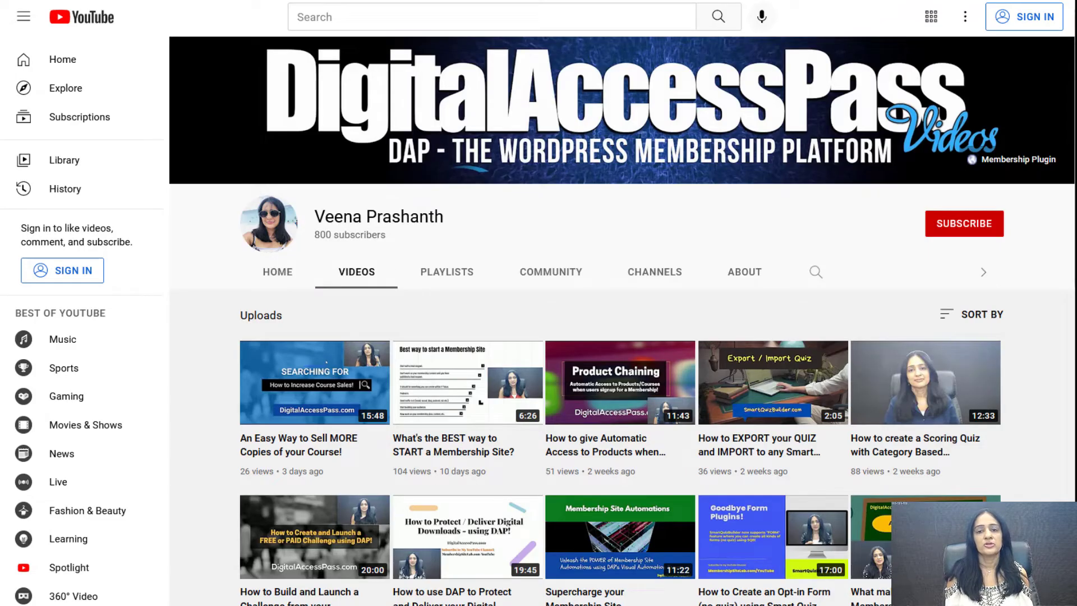
scroll(621, 319, down, 2)
scroll(1072, 130, down, 2)
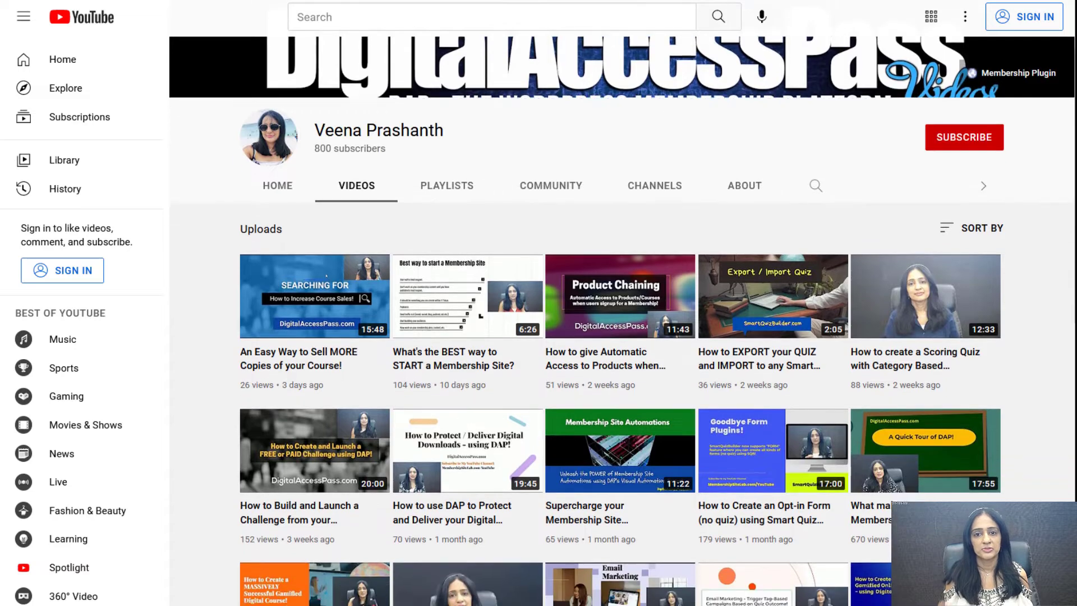
scroll(1072, 129, down, 2)
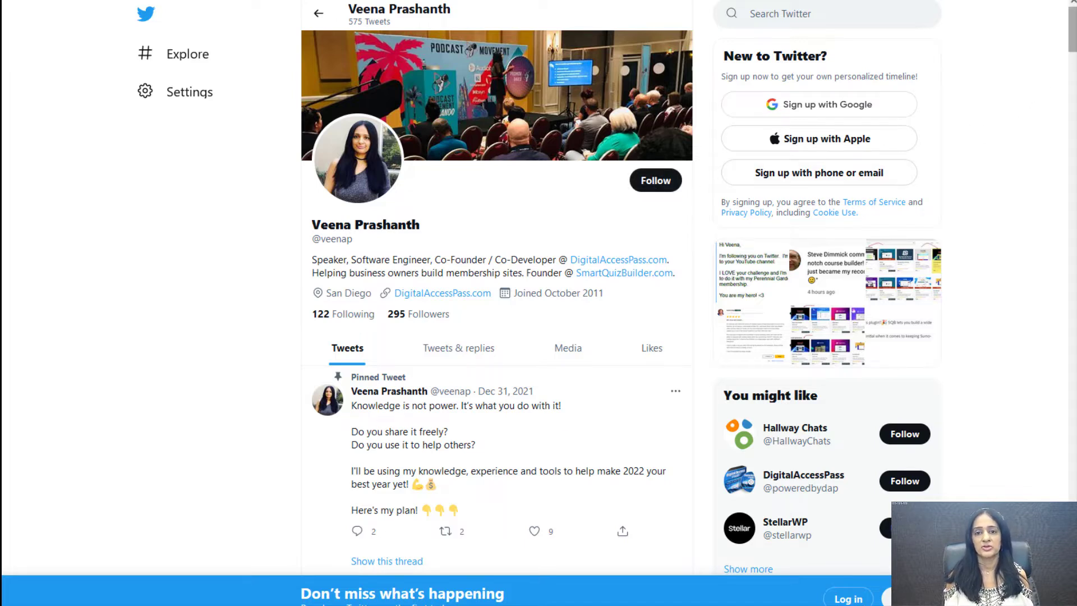
scroll(754, 192, down, 3)
scroll(754, 192, down, 5)
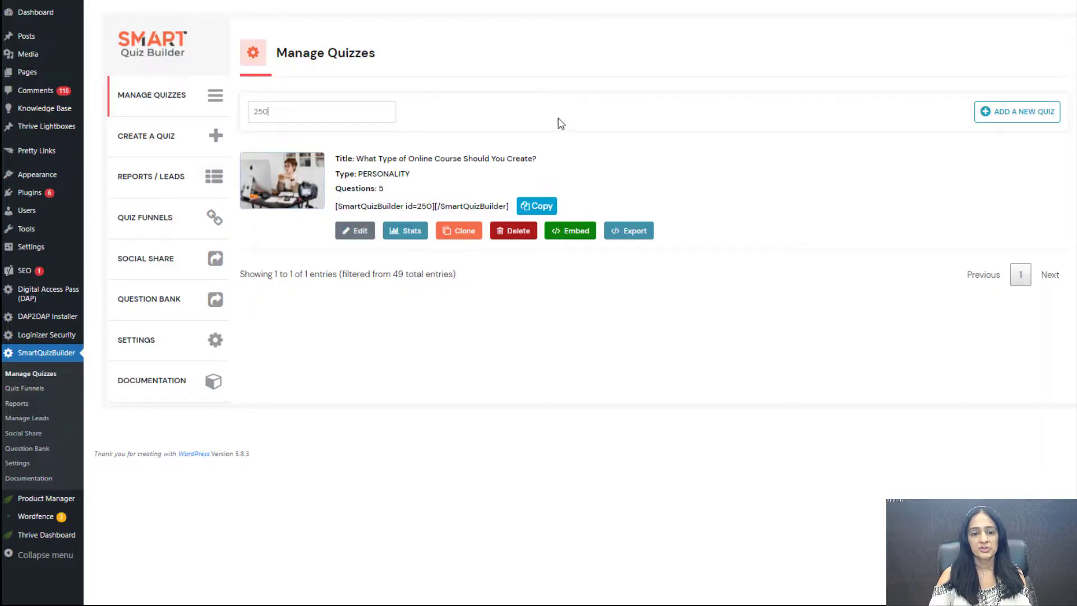
Step: Open the "What Type of Online Course Should You Create?" quiz for editing and show its display settings
click(361, 235)
click(289, 110)
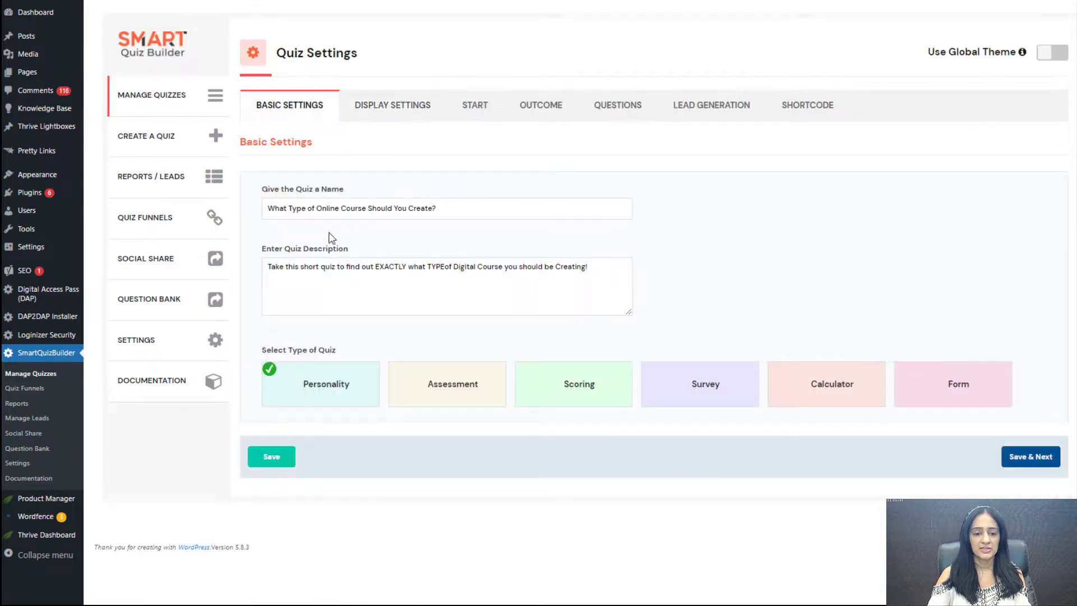
click(402, 112)
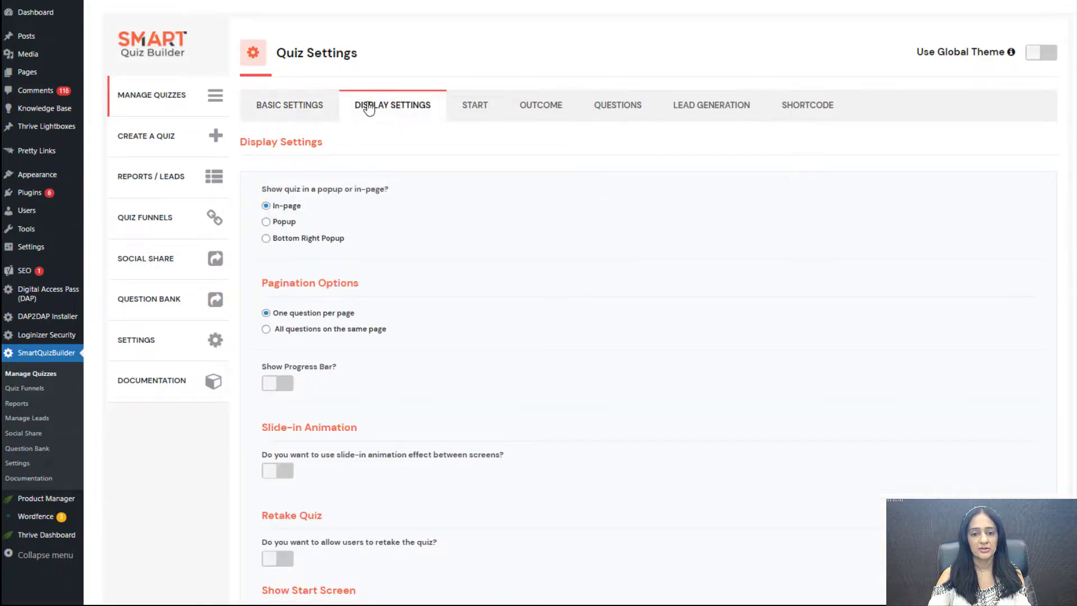
Step: Switch the display of spider and bar charts on the outcome screen off and back on
scroll(506, 210, down, 10)
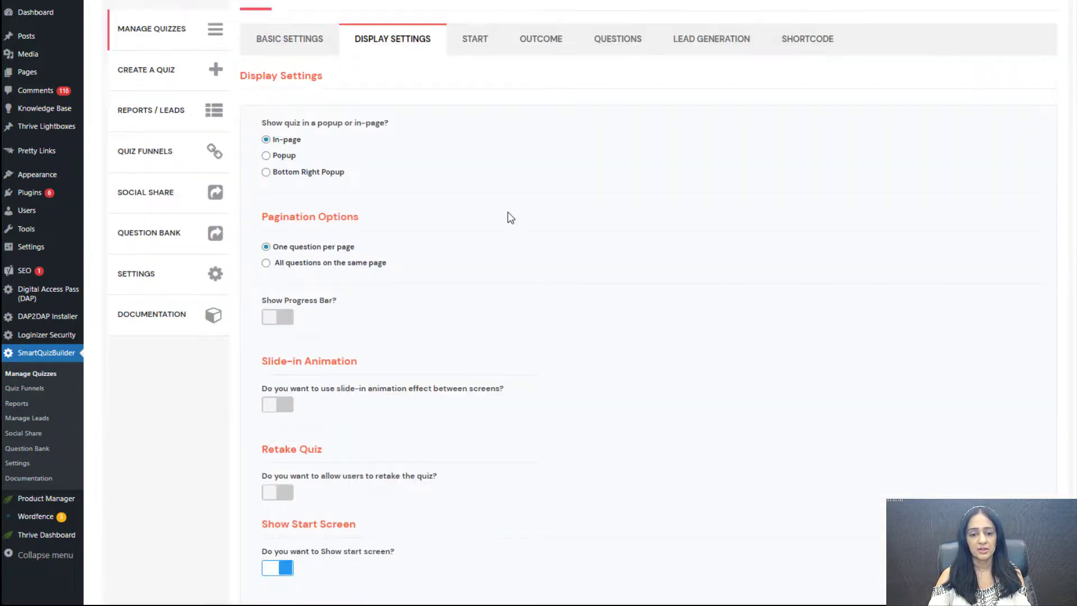
scroll(520, 237, down, 5)
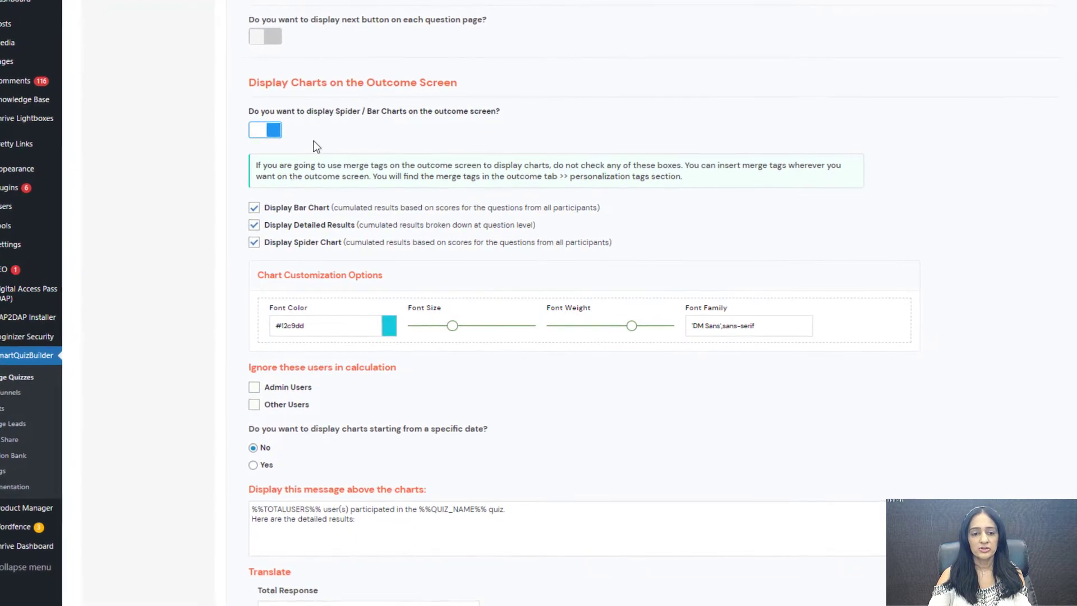
click(275, 132)
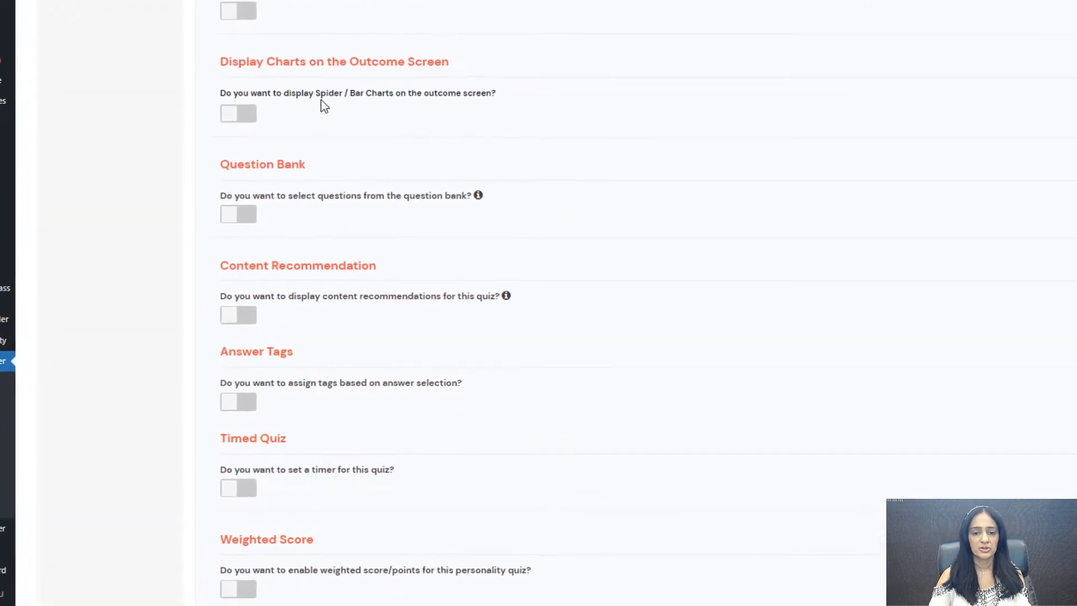
click(239, 117)
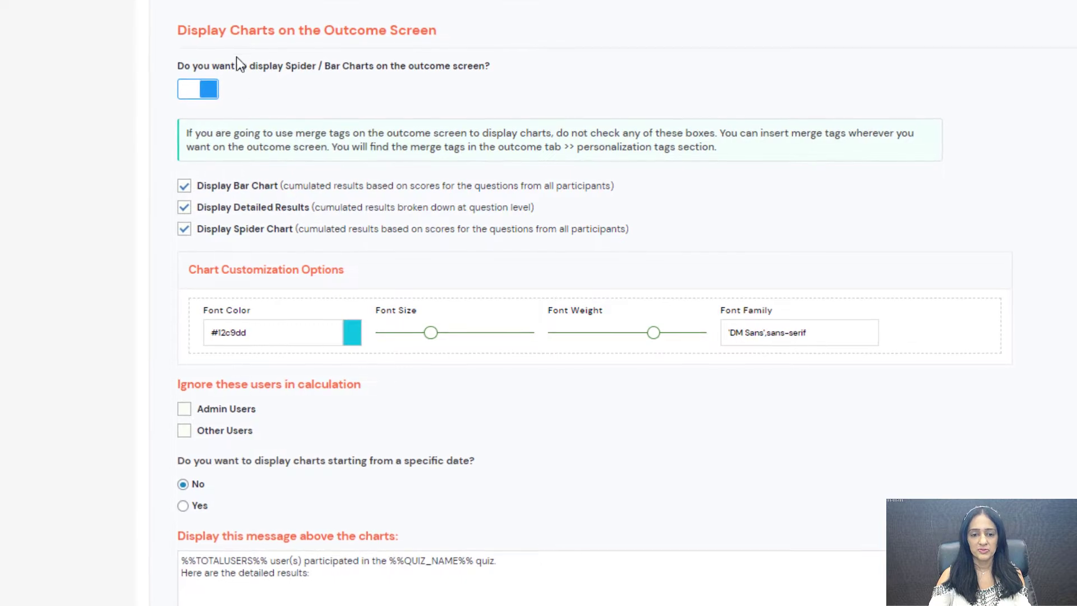
Step: Examine the options for the bar chart, detailed results and spider chart, and the chart font customization settings
scroll(126, 166, down, 2)
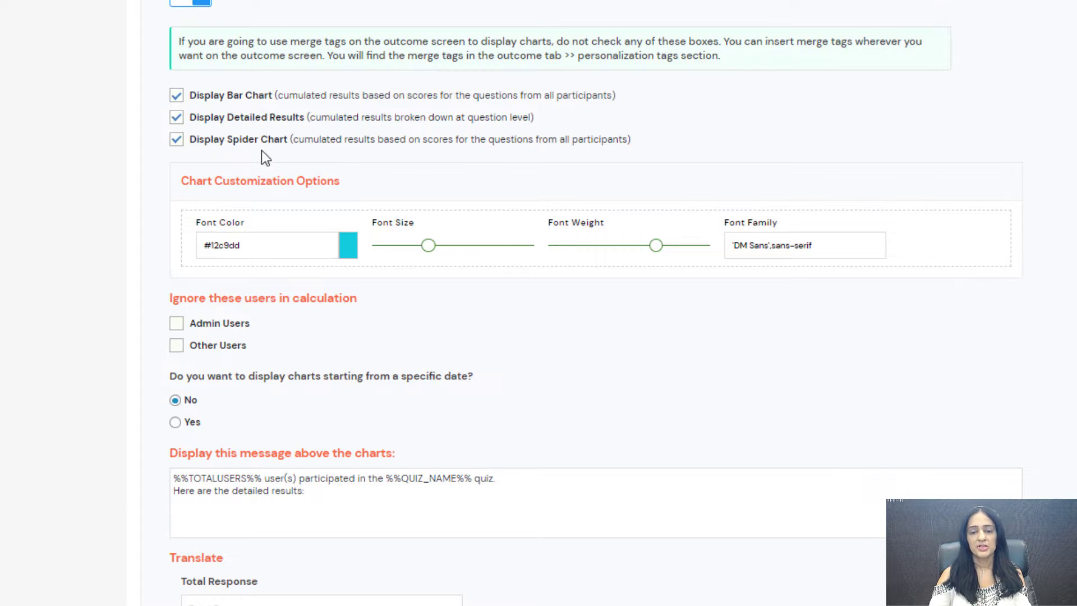
click(177, 96)
click(177, 138)
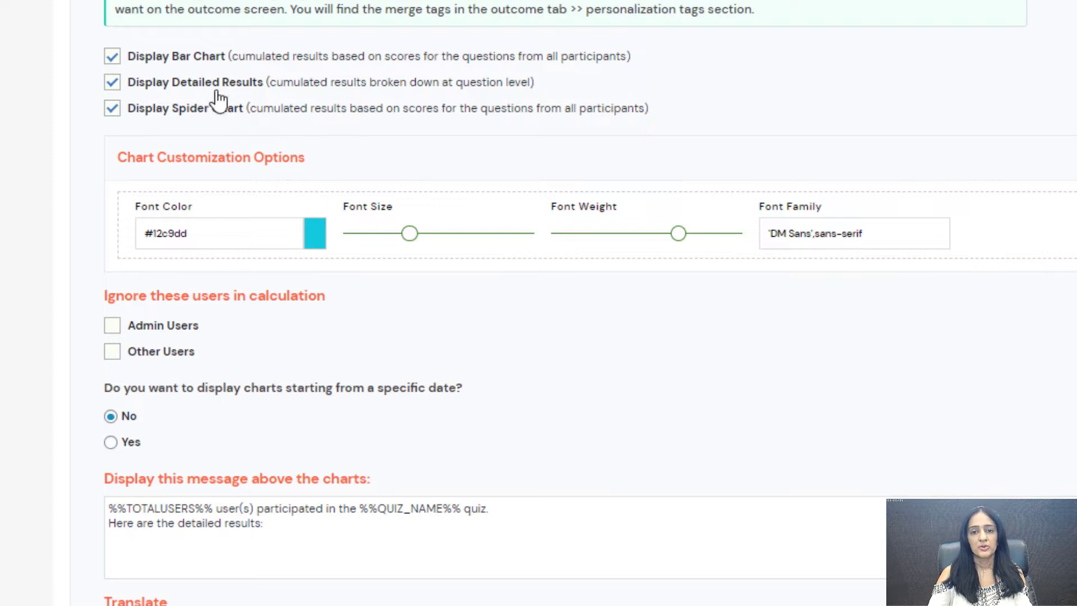
scroll(120, 168, down, 2)
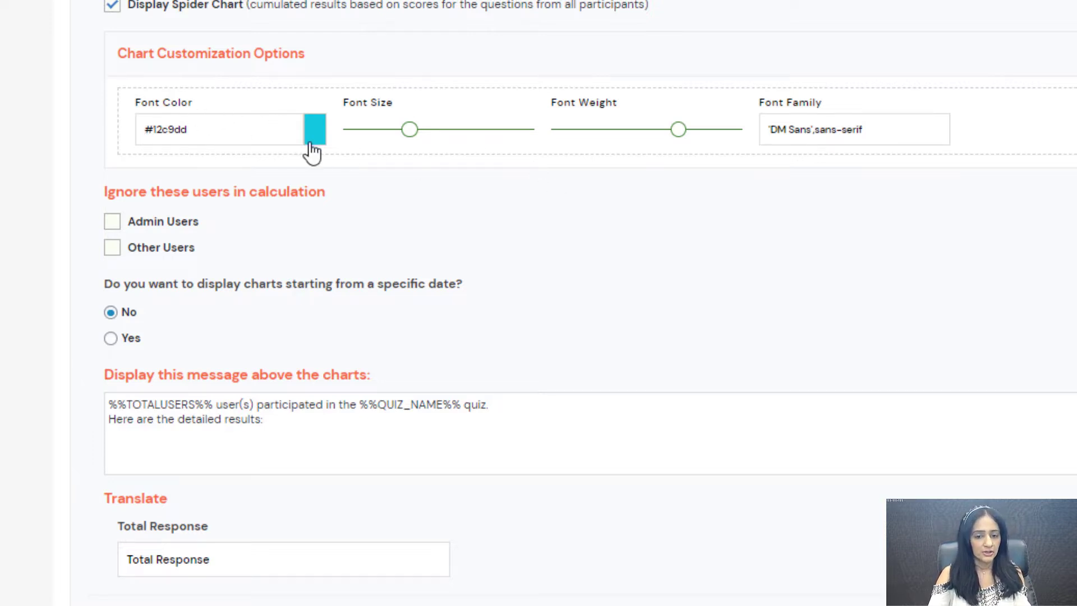
mouse_move(411, 142)
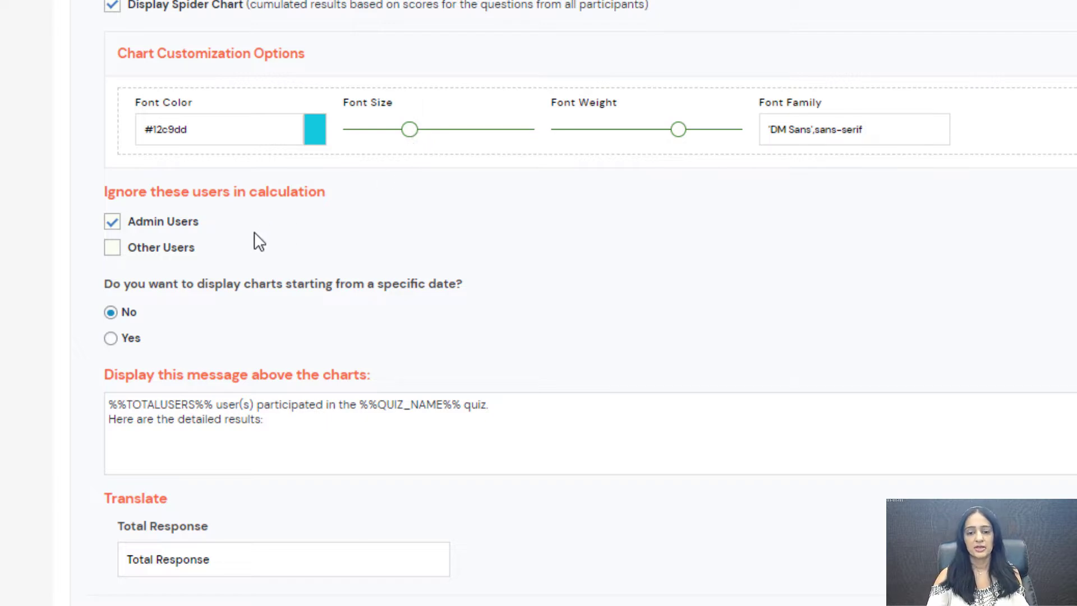
Step: Set the chart calculation to ignore other users in addition to admin users
scroll(21, 229, down, 2)
scroll(22, 227, up, 2)
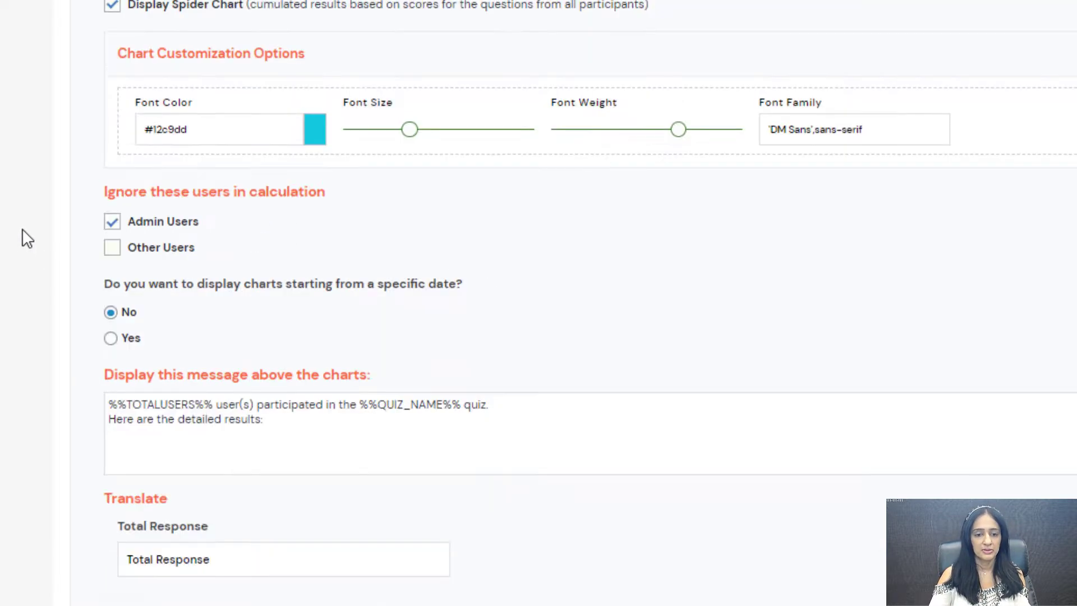
scroll(22, 228, up, 2)
scroll(187, 204, down, 4)
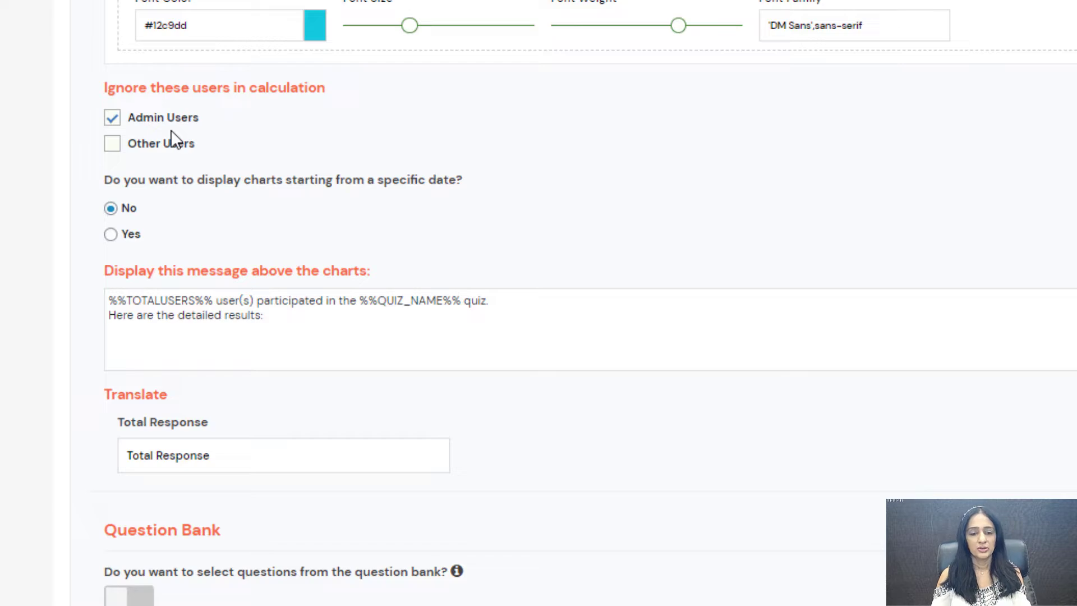
scroll(171, 137, up, 4)
scroll(139, 265, down, 2)
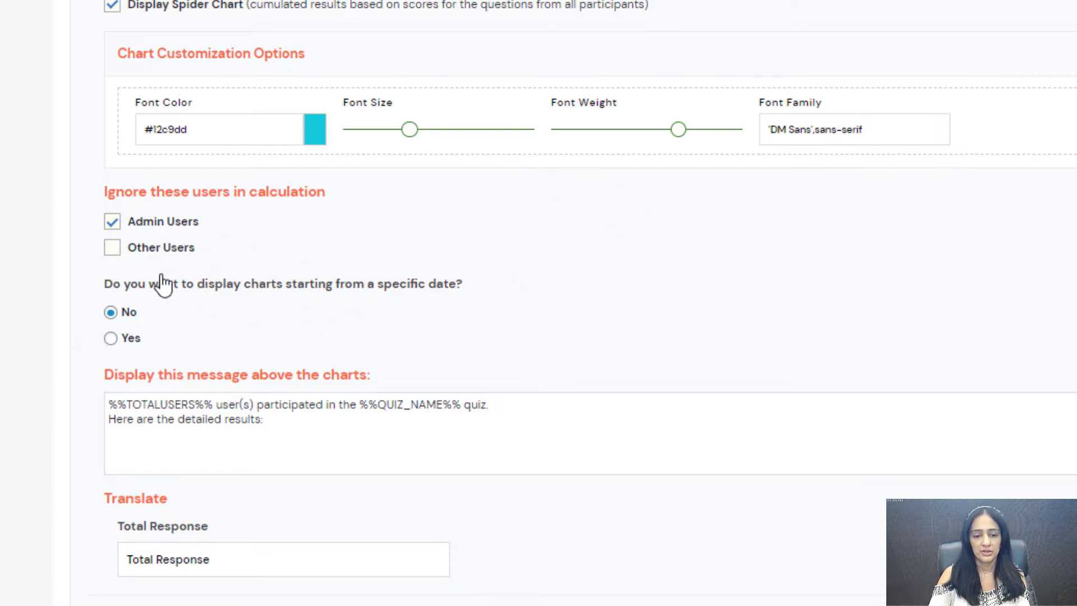
scroll(176, 228, down, 2)
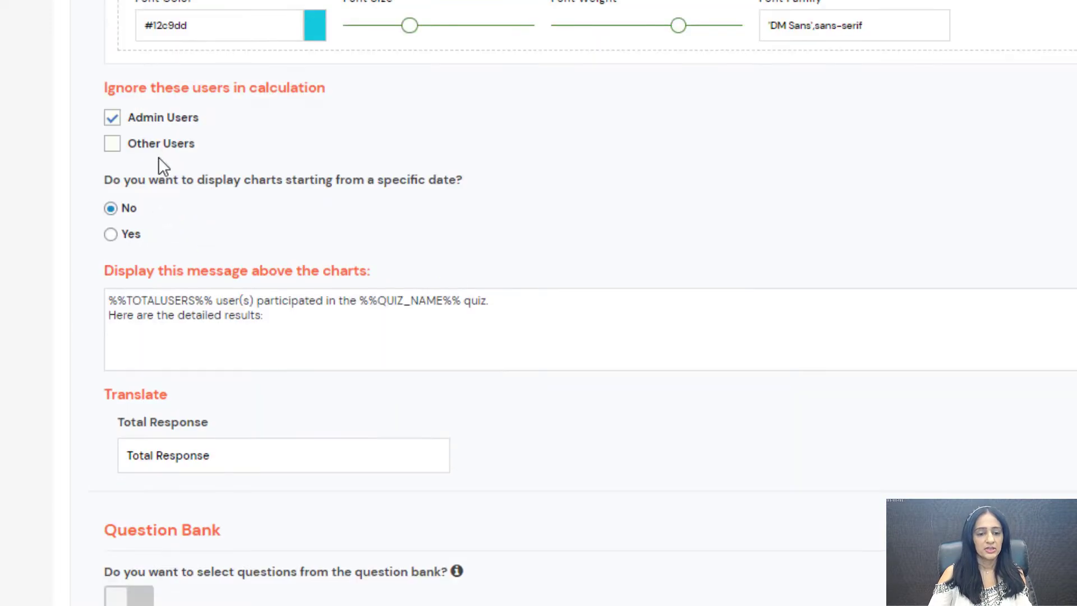
click(185, 145)
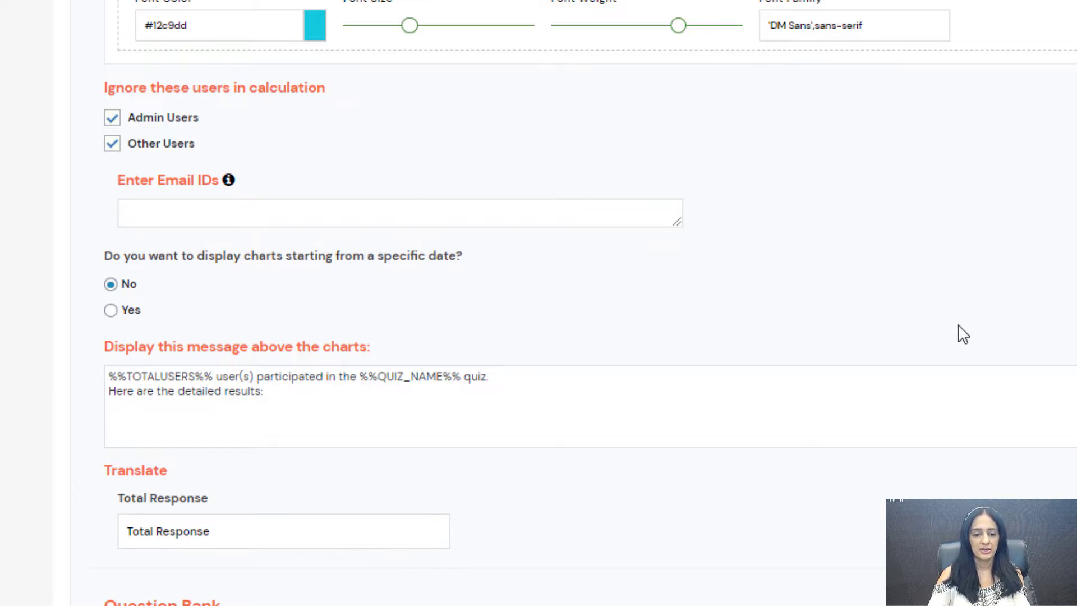
Step: Stop ignoring admin and other users in the calculation, and try displaying charts starting from a specific date
click(113, 144)
click(112, 118)
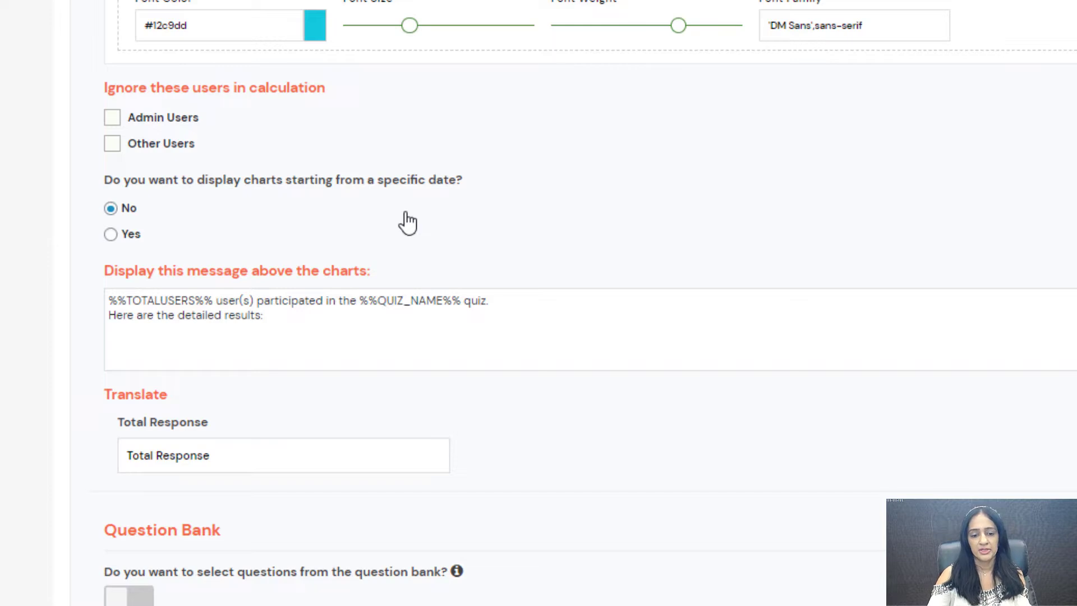
click(112, 119)
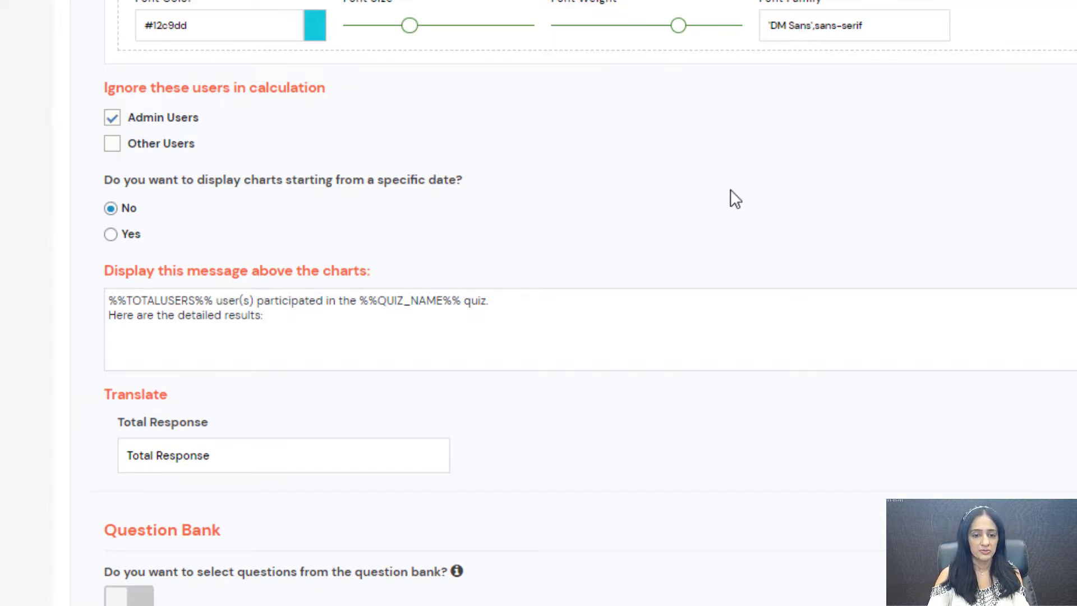
click(113, 119)
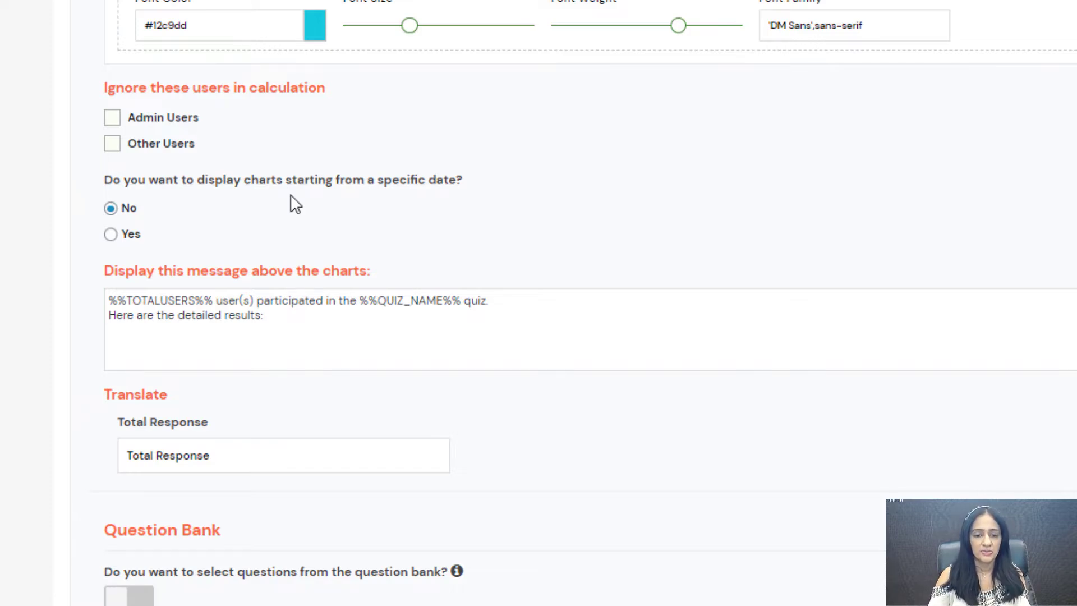
click(111, 235)
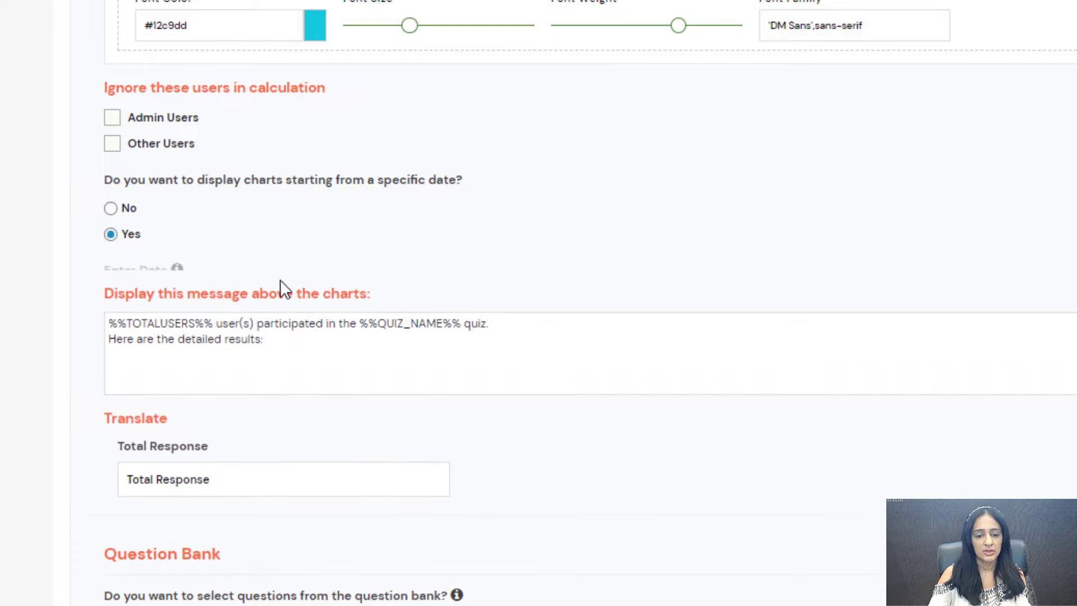
click(126, 211)
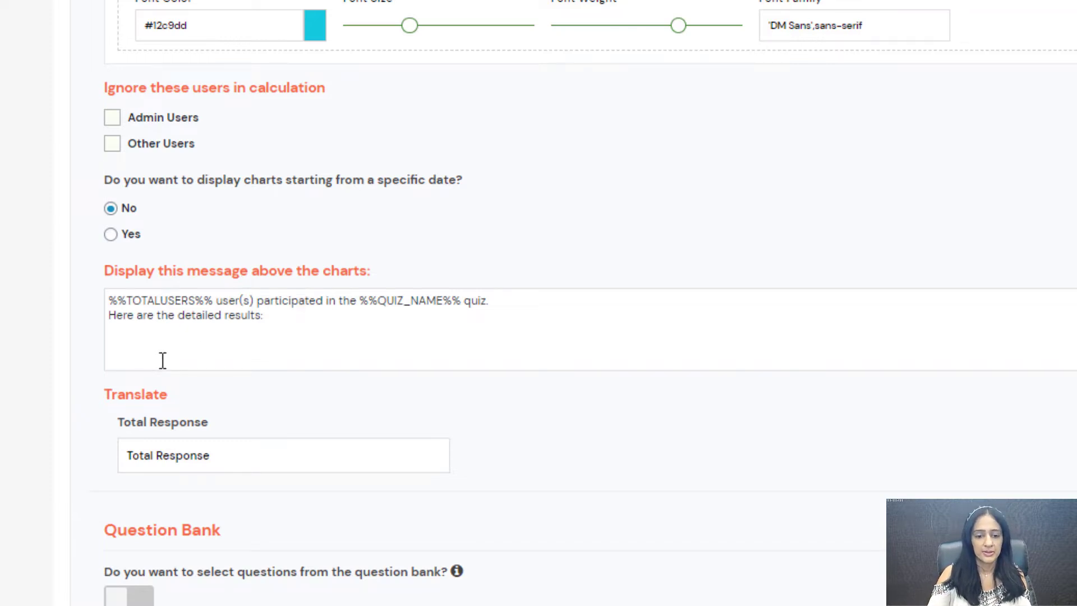
Step: Set the font size of the whole message displayed above the charts to 14pt
scroll(201, 303, down, 2)
click(325, 218)
key(ctrl+a)
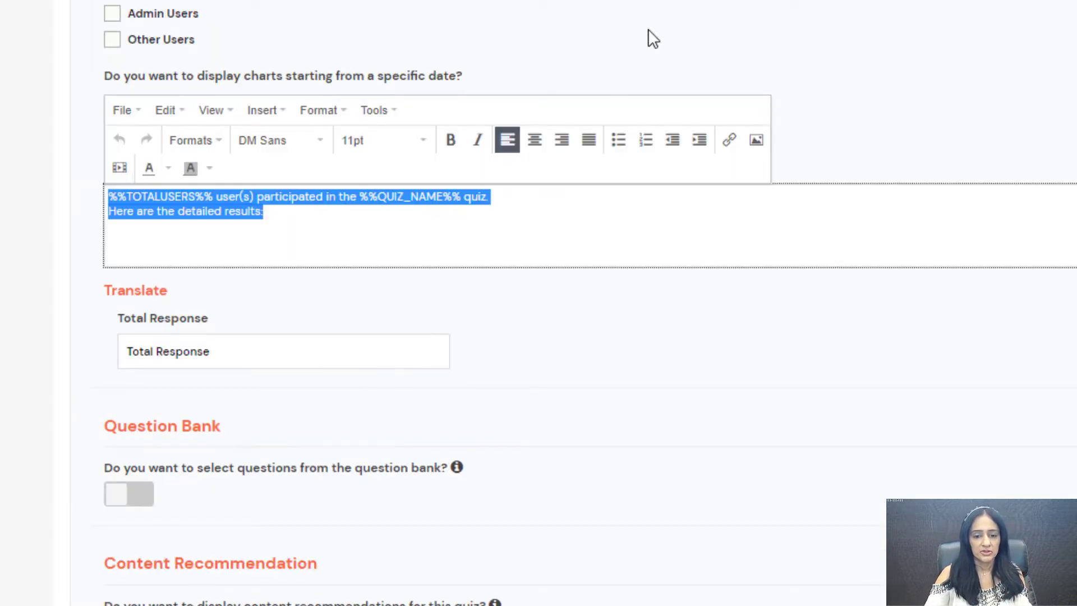
click(402, 209)
key(ctrl+a)
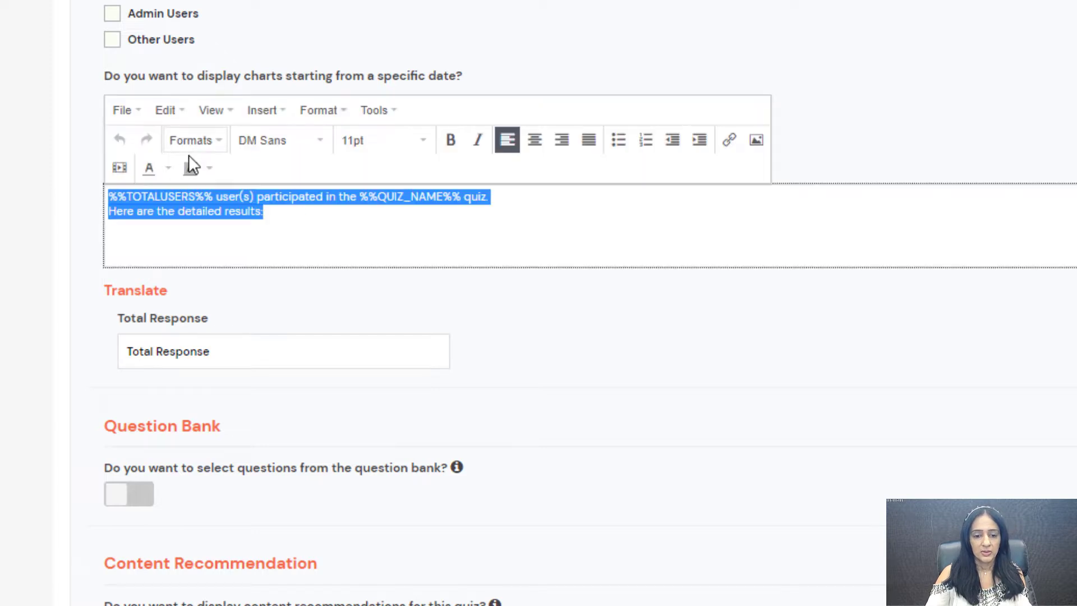
click(381, 141)
click(379, 309)
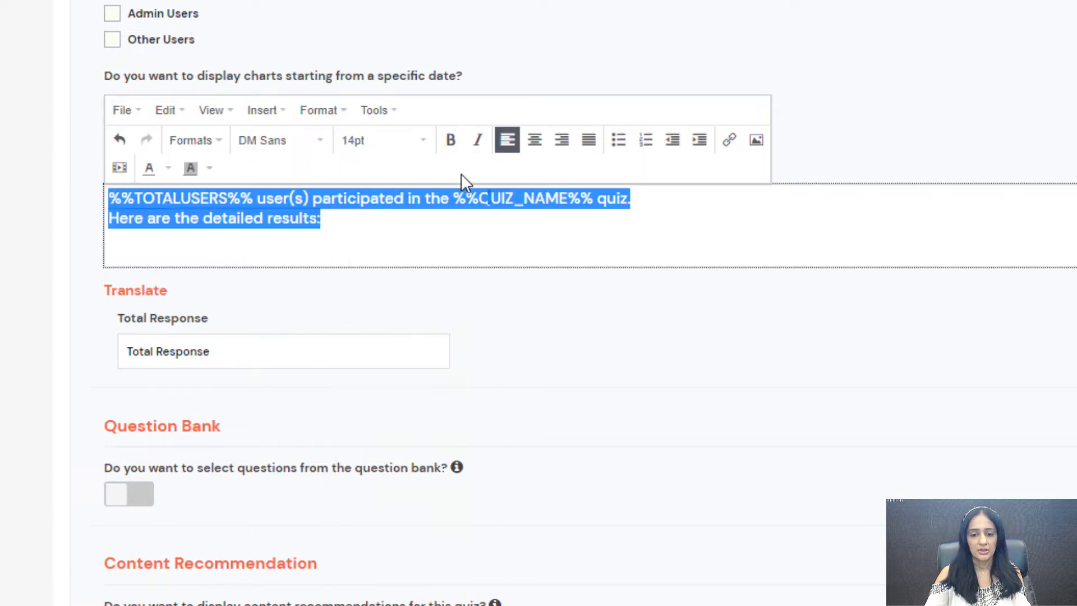
click(450, 140)
click(100, 237)
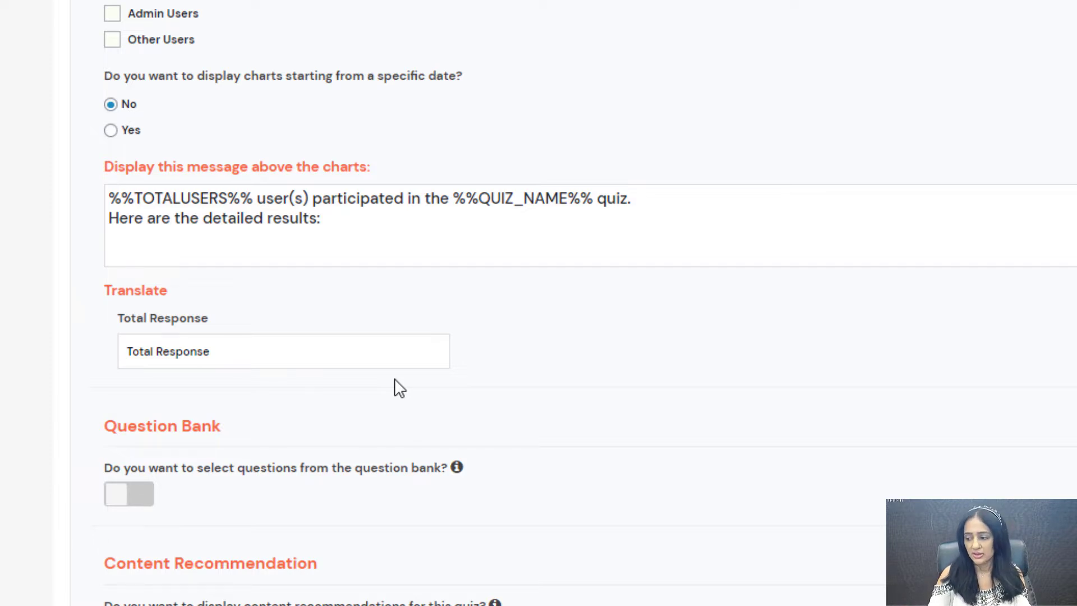
Step: Examine the Total Response translation setting and the chart display options for the outcome screen
scroll(395, 378, down, 4)
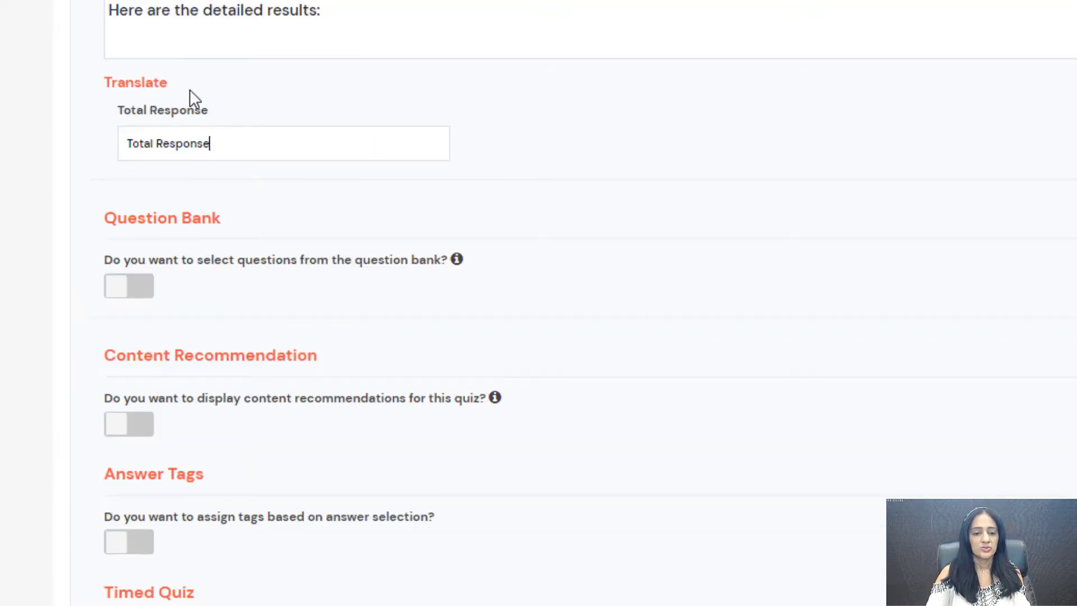
drag(227, 143, 74, 186)
click(239, 144)
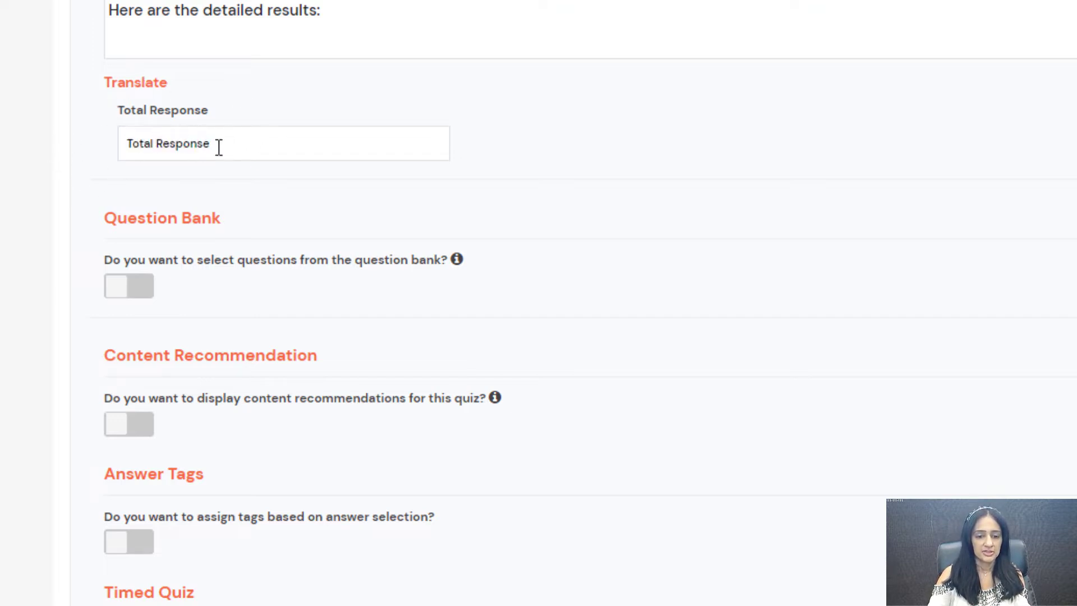
scroll(365, 322, down, 2)
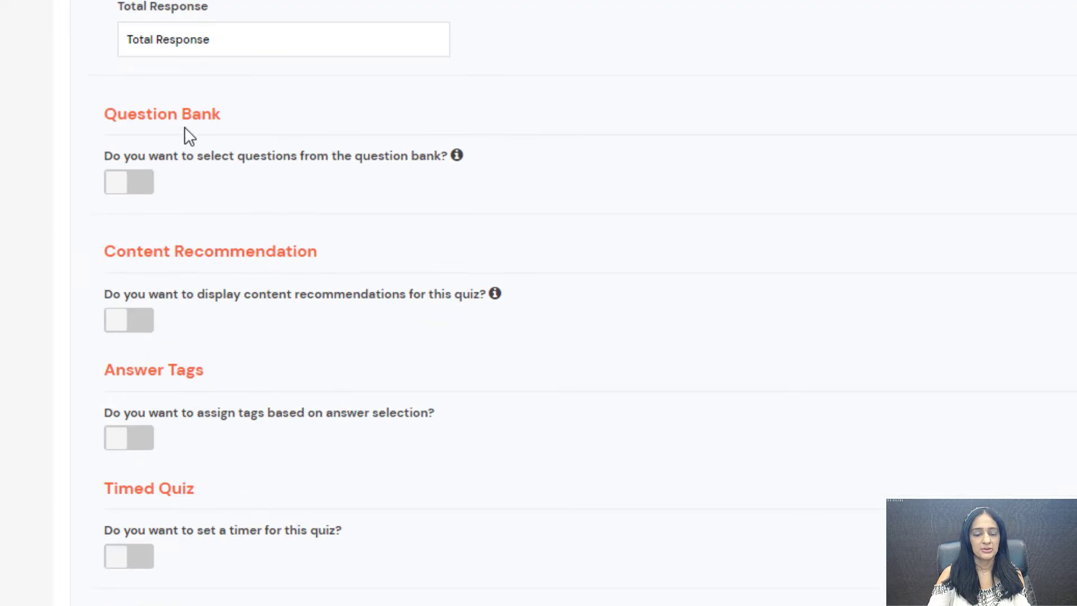
scroll(187, 137, up, 10)
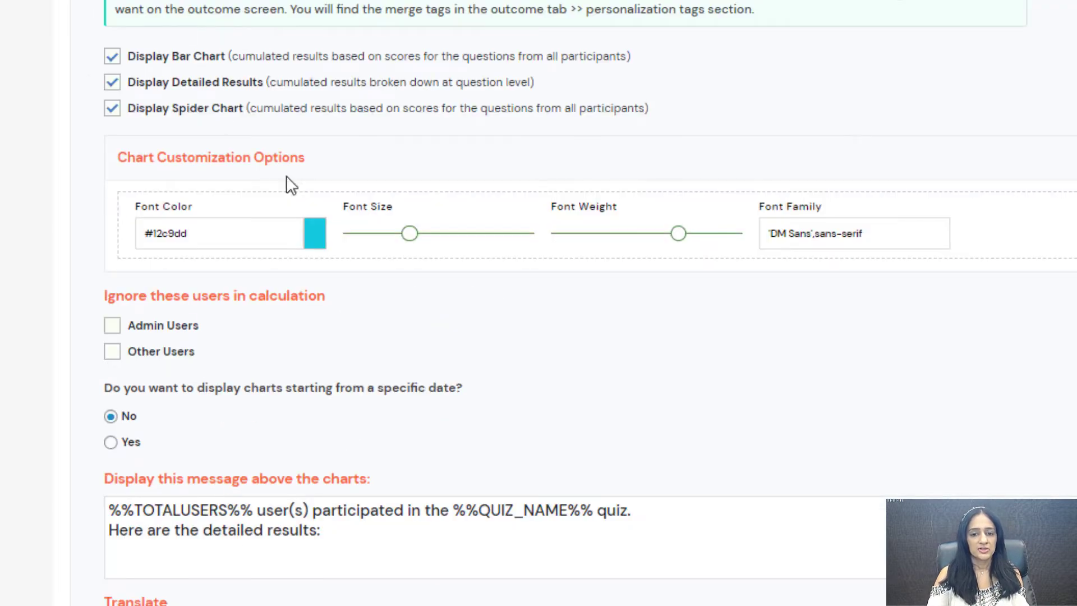
scroll(286, 176, up, 4)
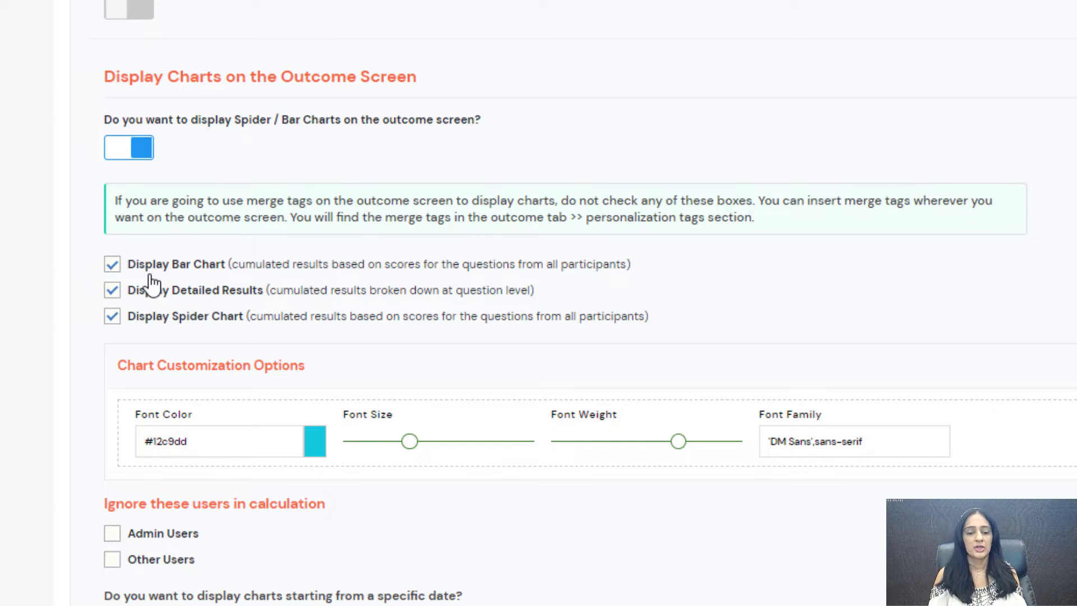
Step: Try switching off the bar chart, detailed results and spider chart options, and switch all three back on
click(112, 293)
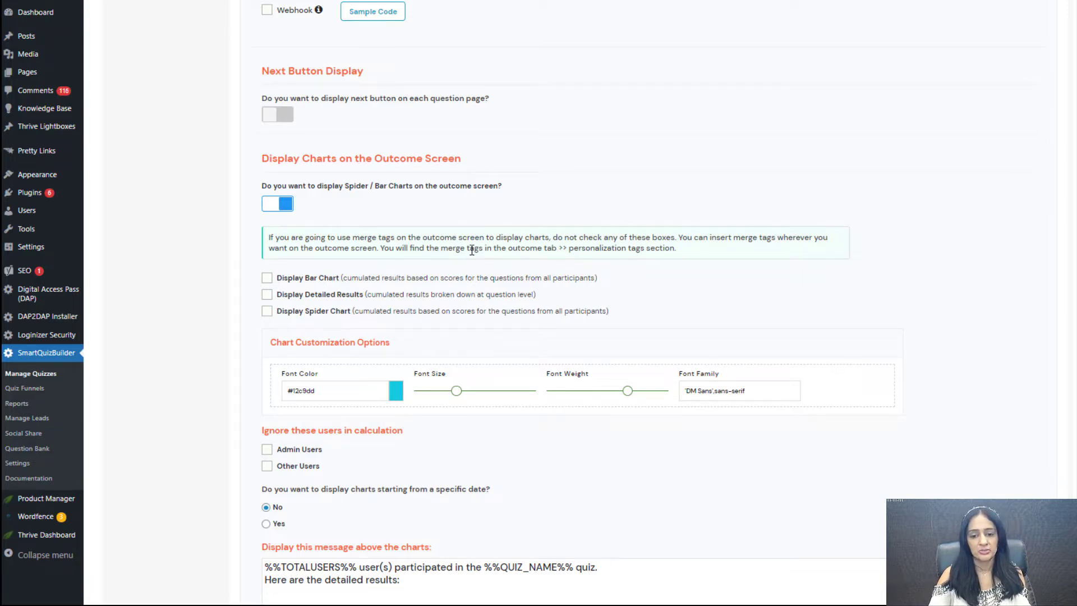
scroll(565, 170, up, 15)
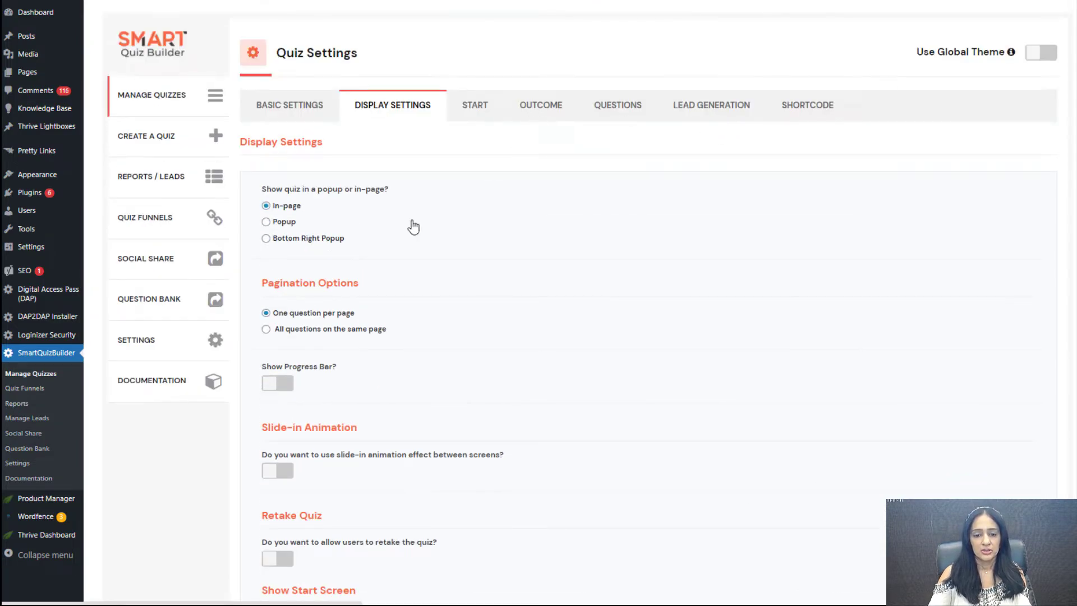
scroll(348, 279, down, 15)
scroll(314, 286, down, 6)
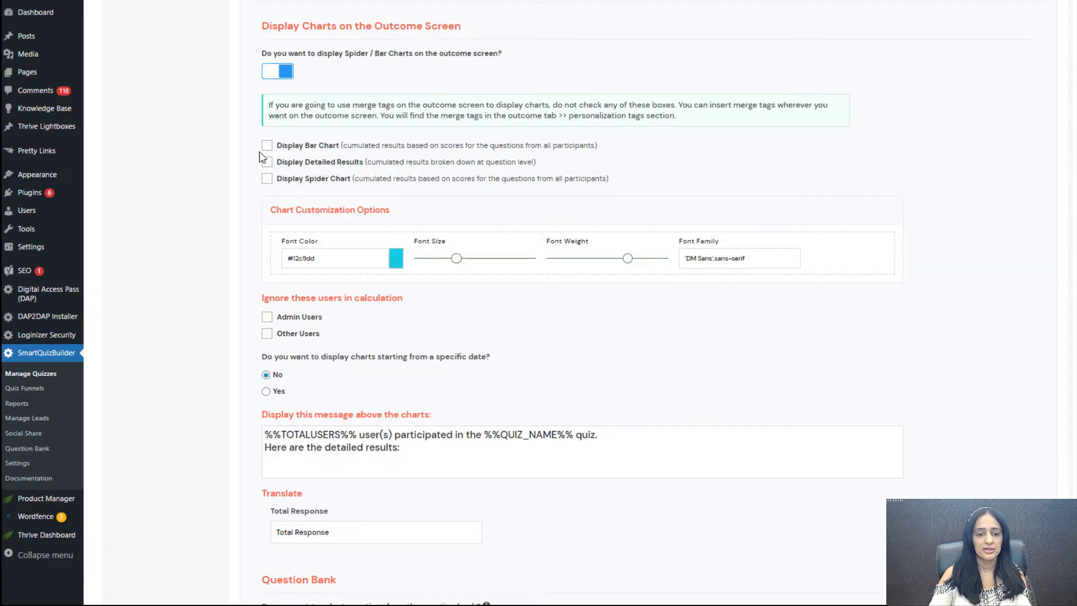
scroll(275, 137, up, 1)
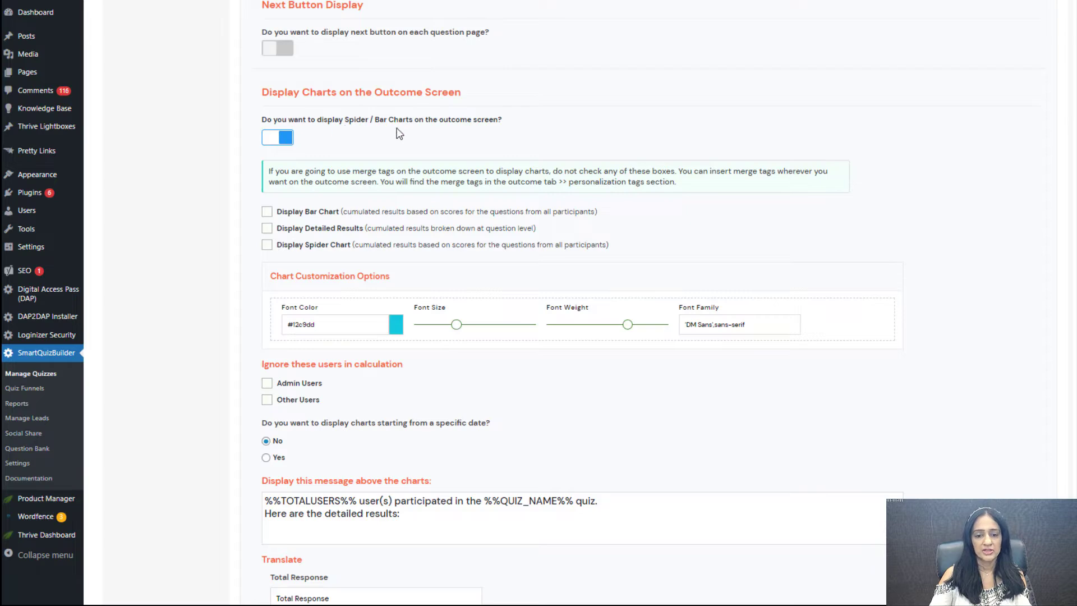
scroll(359, 375, down, 4)
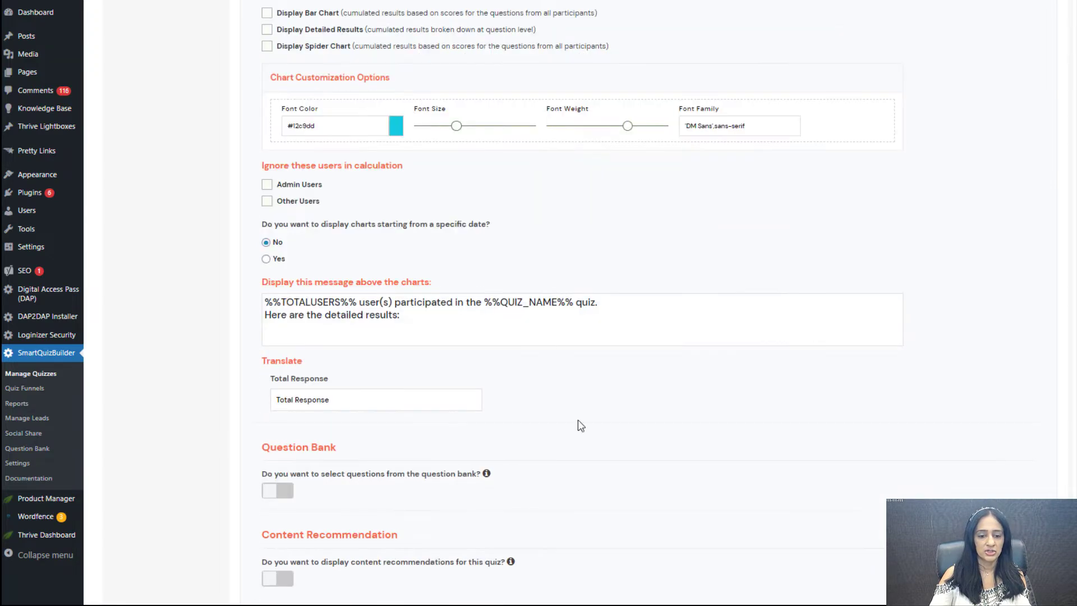
scroll(283, 272, up, 5)
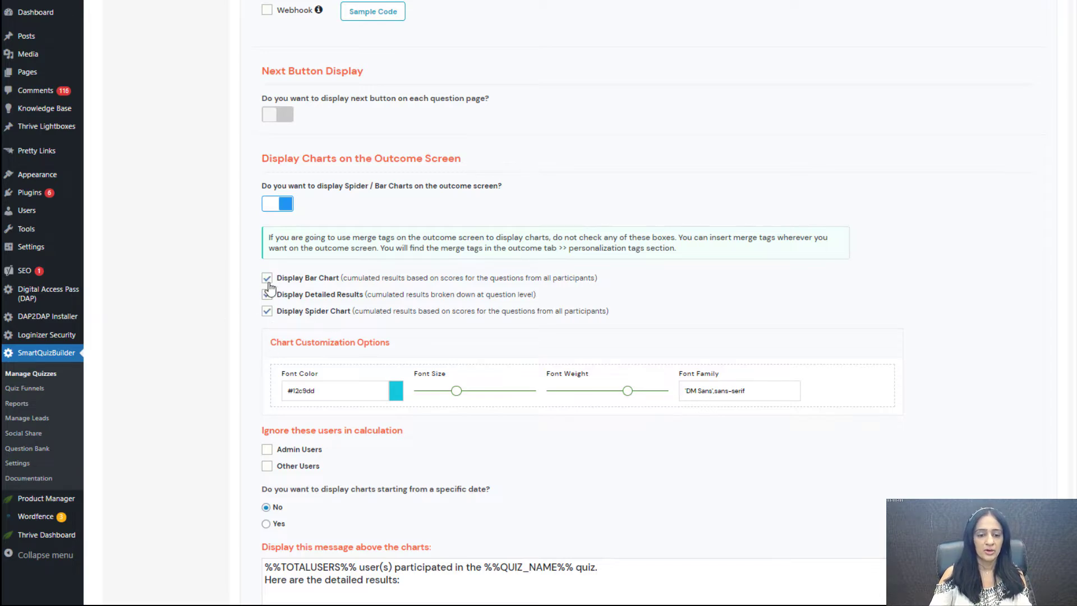
Step: Open the quiz's outcome settings and review the title, image and description of Outcome 1
scroll(542, 242, up, 10)
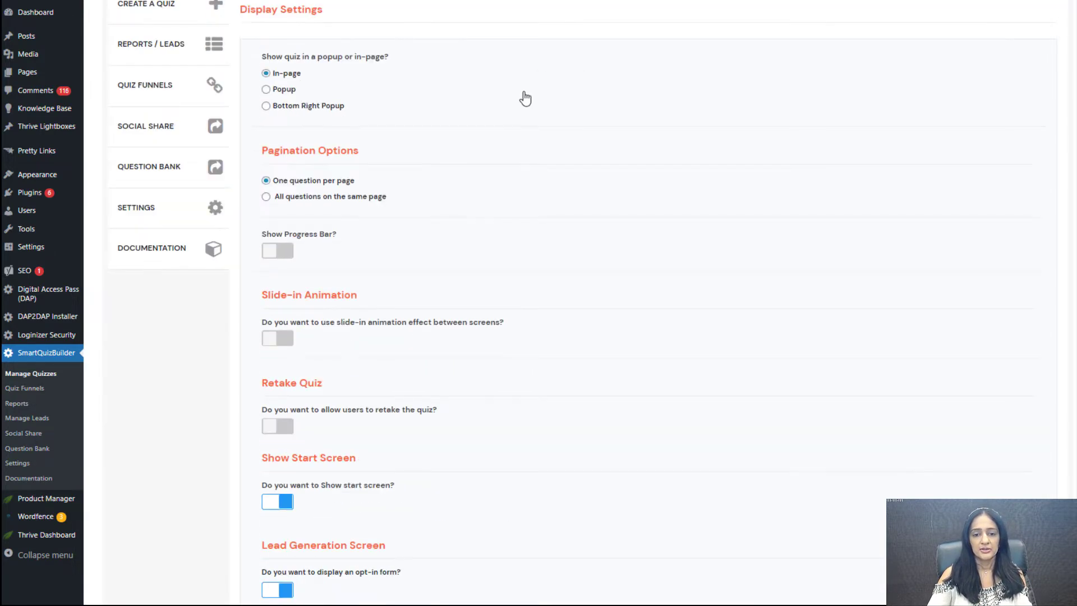
scroll(525, 99, up, 3)
click(492, 109)
scroll(833, 230, down, 1)
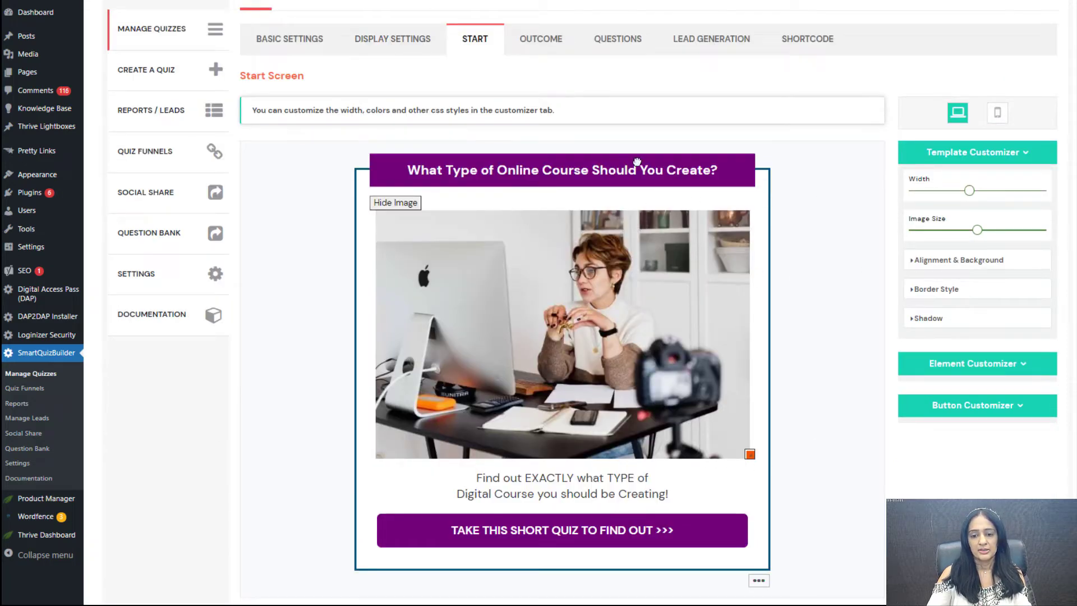
click(541, 45)
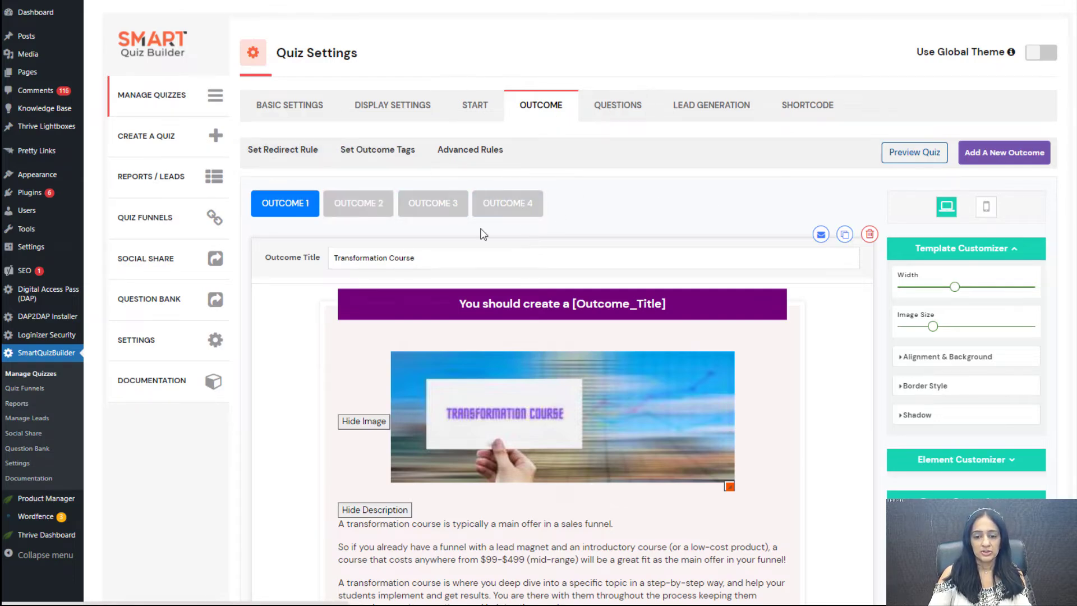
scroll(363, 261, down, 5)
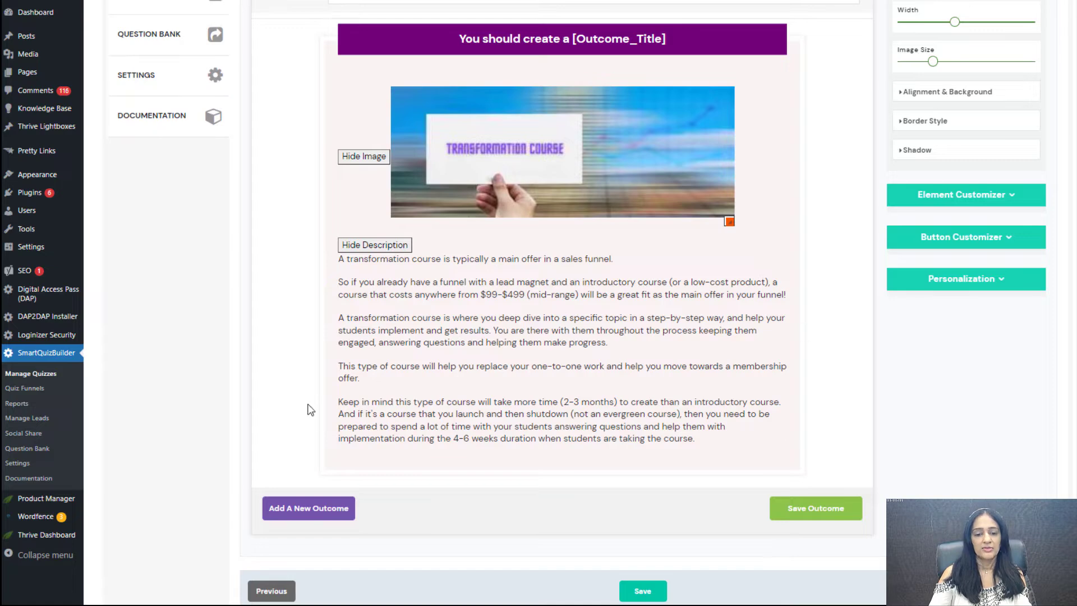
scroll(340, 279, up, 4)
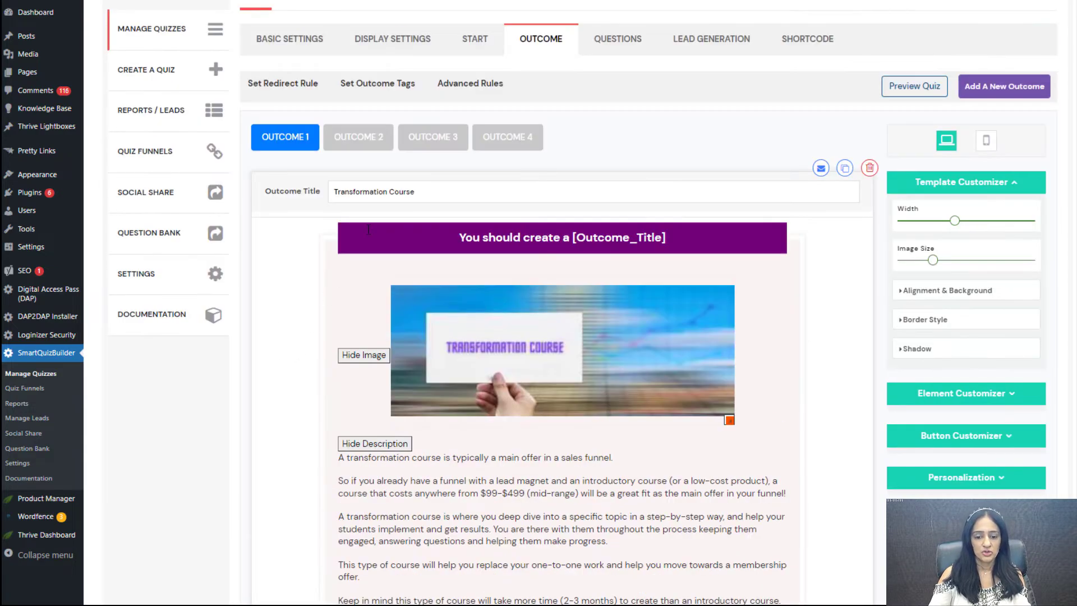
scroll(368, 228, down, 4)
Step: Insert blank lines above the description text of Outcome 1
click(725, 443)
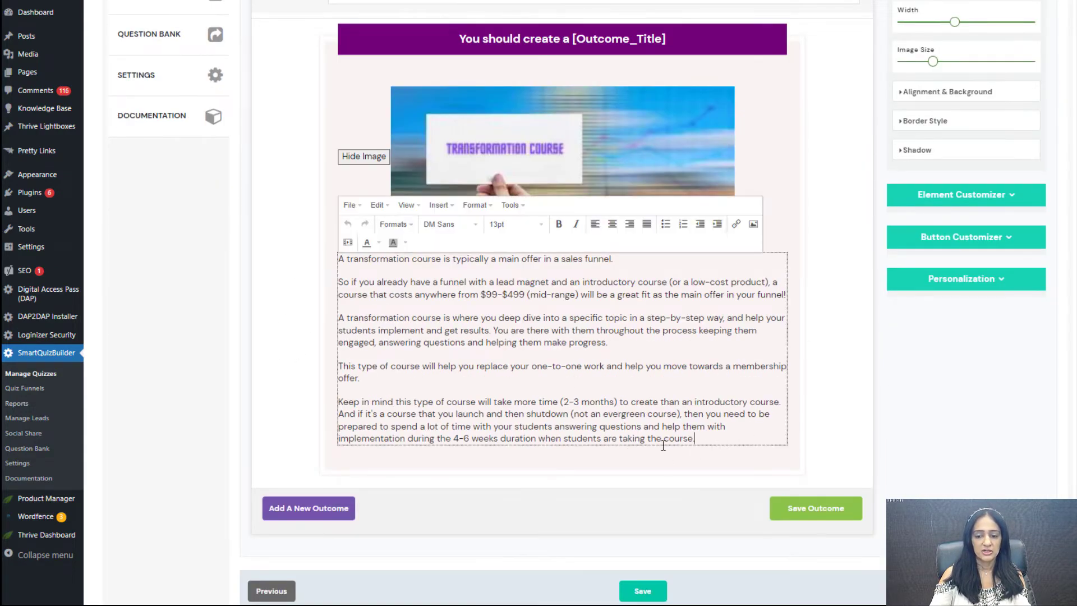
drag(708, 438, 299, 267)
click(308, 280)
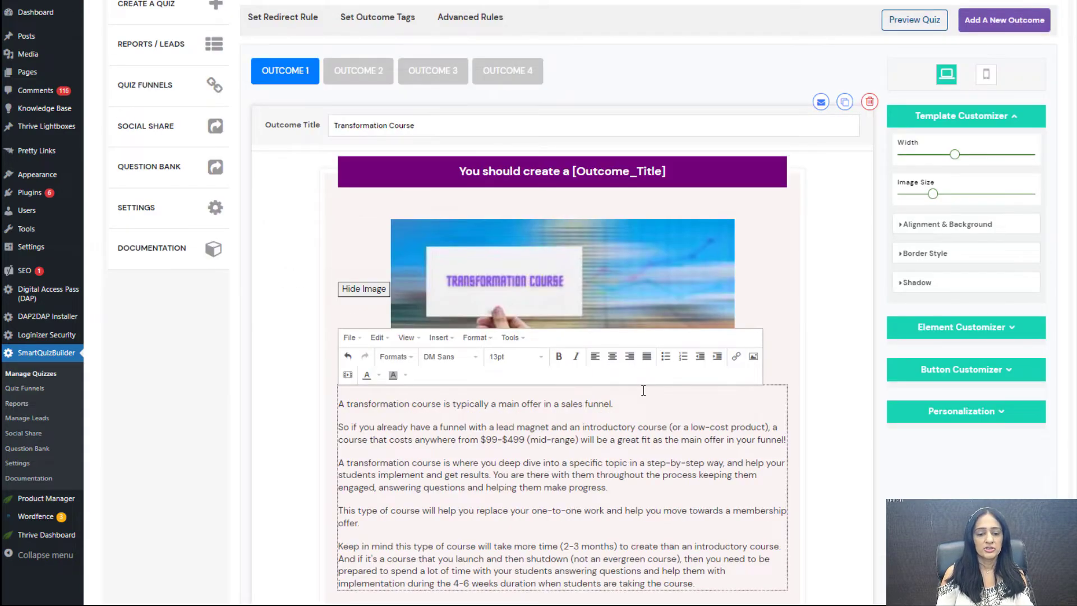
key(Return)
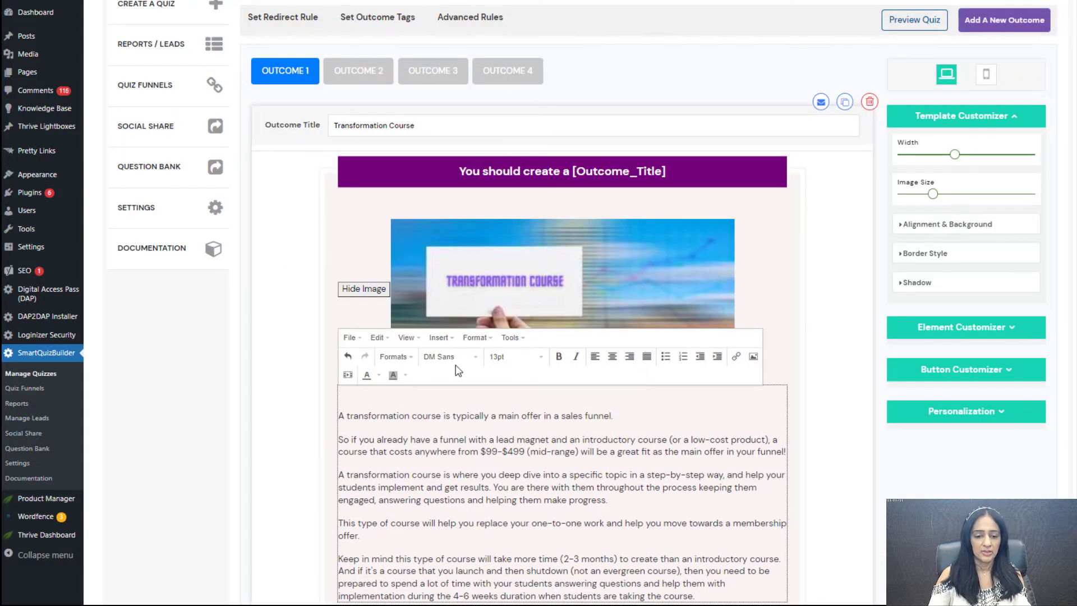
click(311, 321)
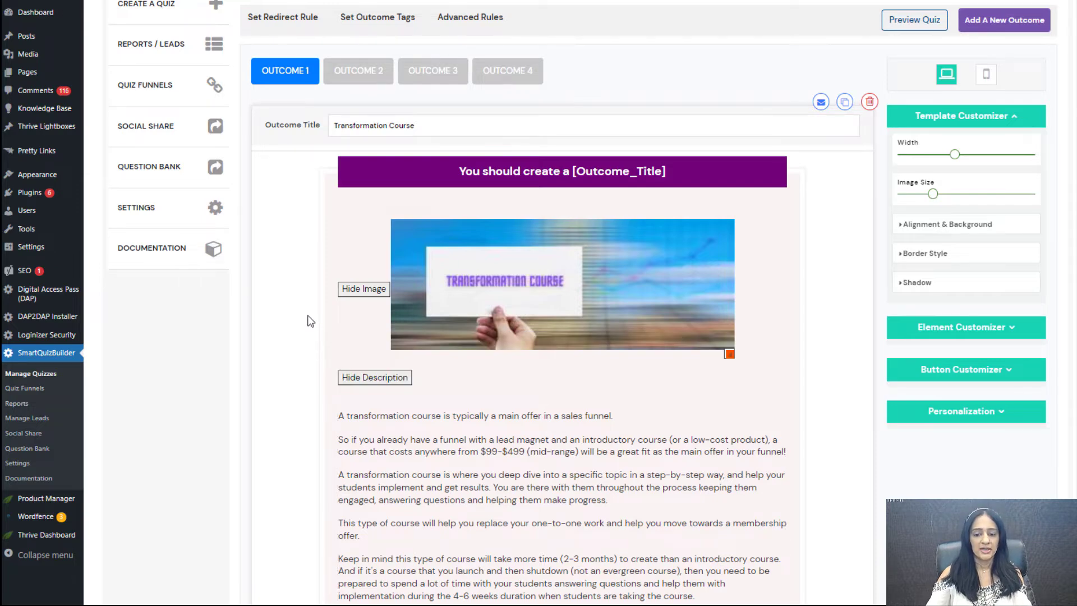
Step: Copy the spider chart, bar chart, question answer data chart and chart heading merge tags into the space above Outcome 1's description
scroll(392, 359, down, 3)
scroll(191, 256, up, 1)
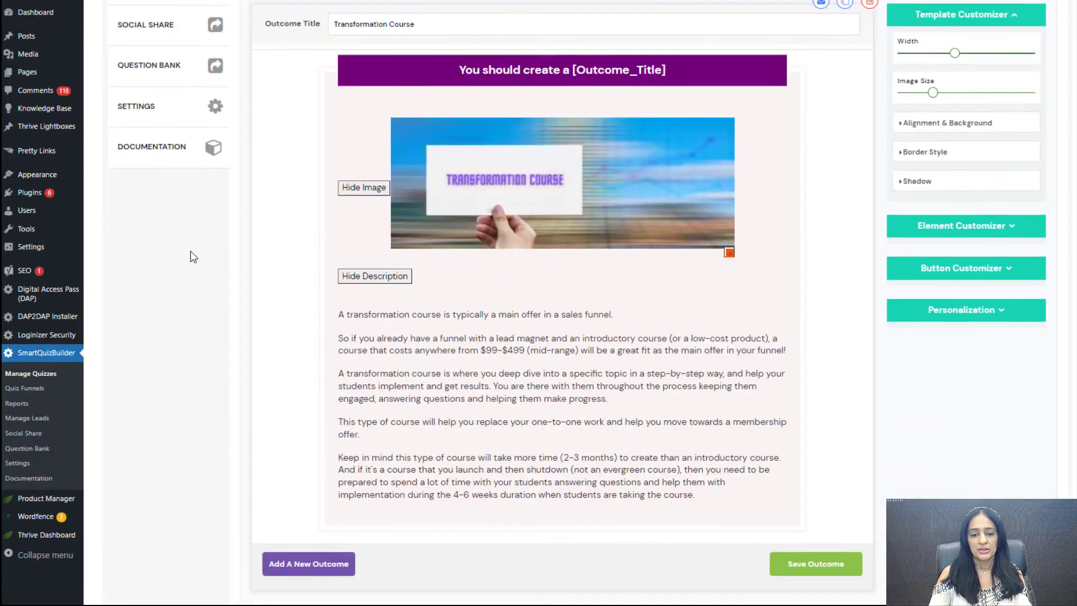
scroll(191, 256, up, 1)
click(986, 375)
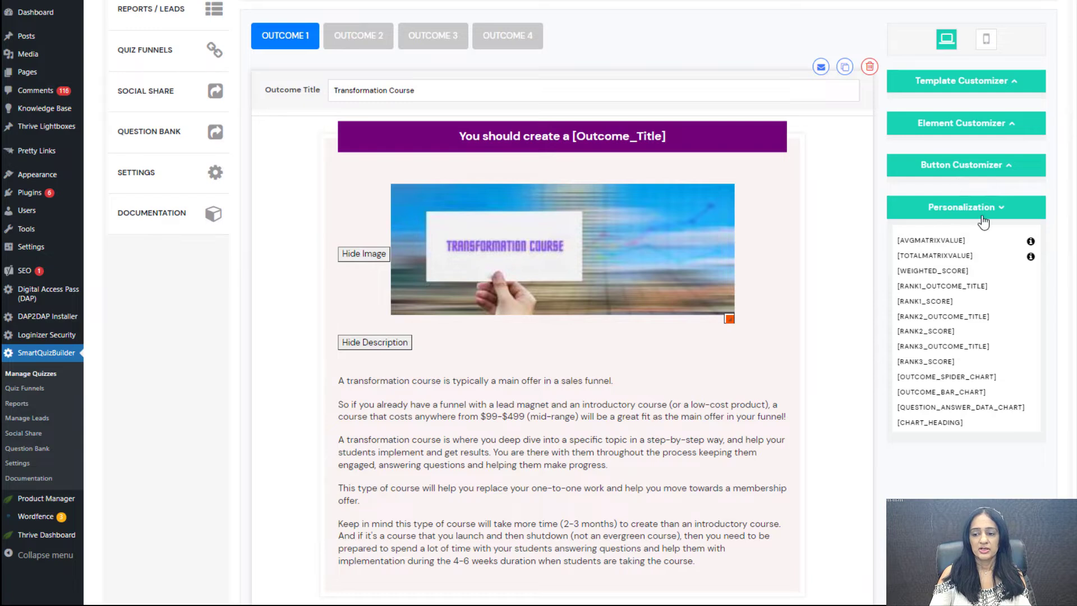
drag(975, 423, 897, 376)
key(ctrl+c)
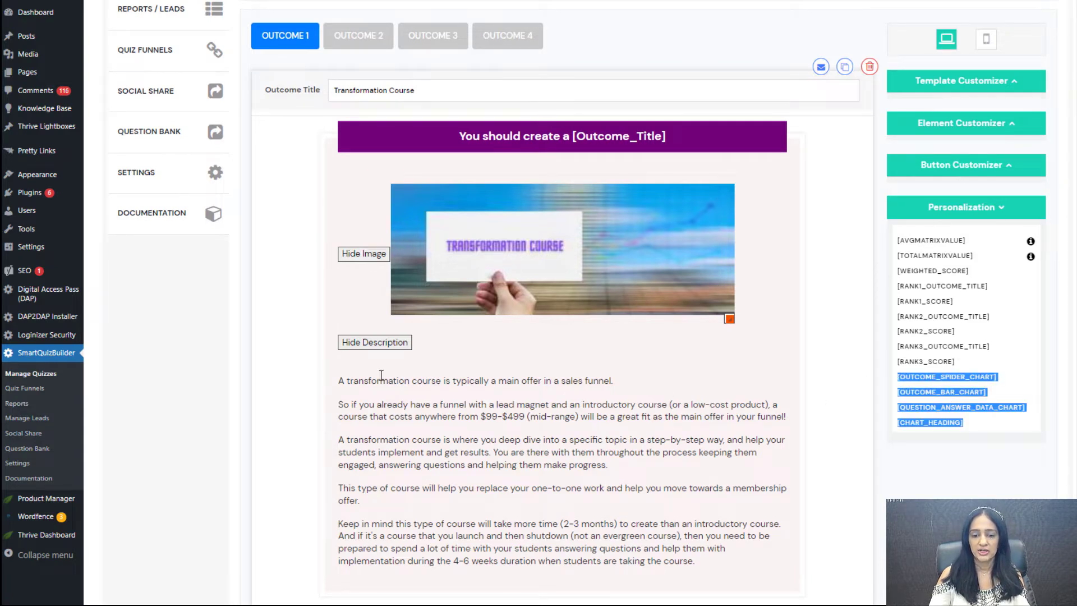
click(469, 366)
key(ctrl+v)
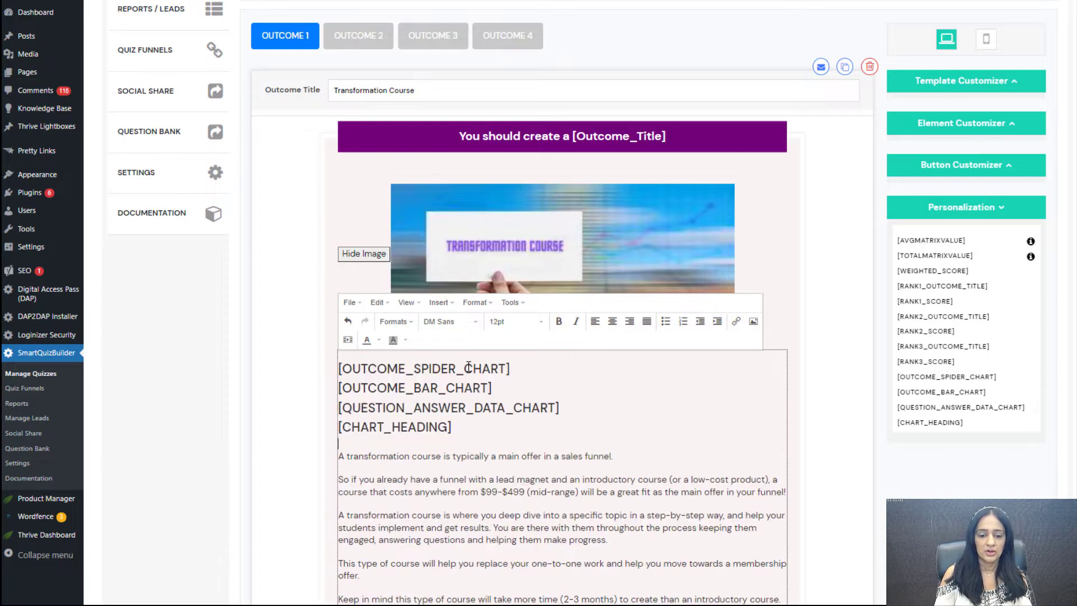
Step: Move the [CHART_HEADING] merge tag above the other chart tags in Outcome 1's description
key(shift+Home)
key(BackSpace)
key(BackSpace)
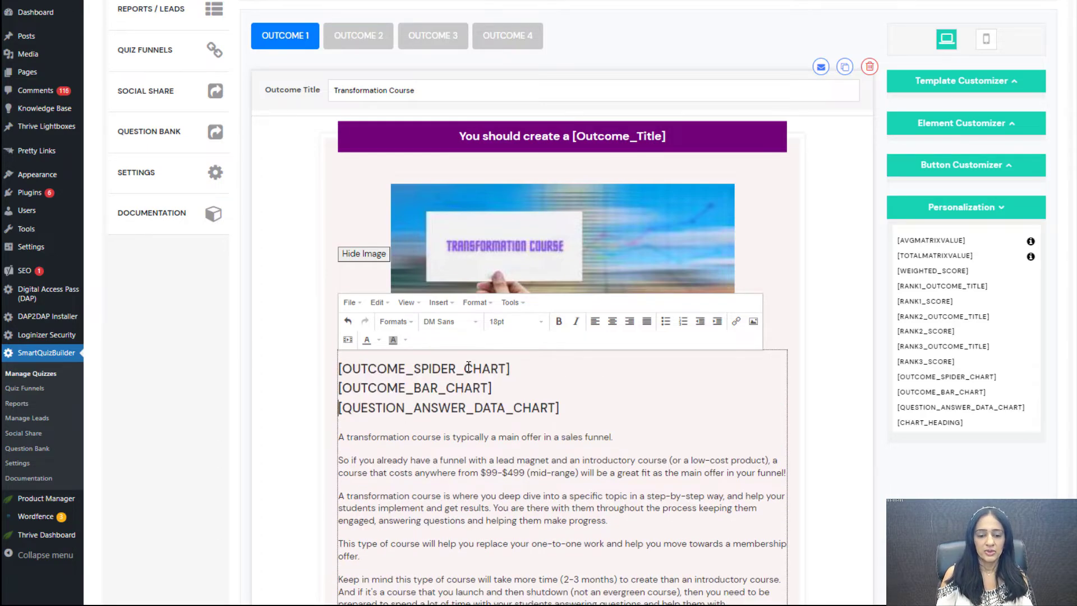
key(ctrl+z)
key(ctrl+z)
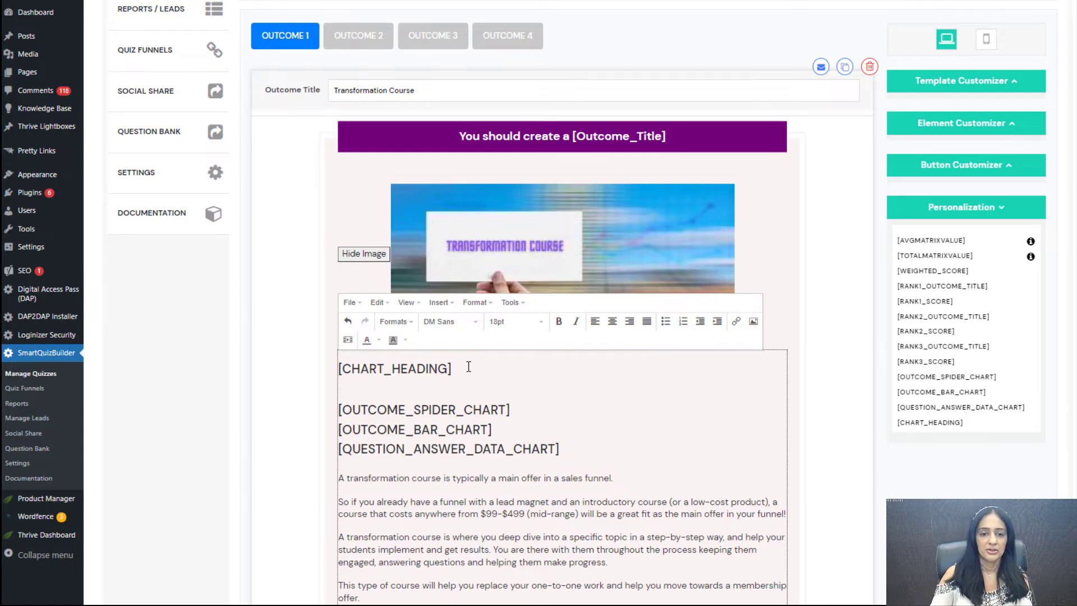
Step: Examine the message displayed above the charts and the chart options in the display settings
scroll(311, 241, up, 3)
click(406, 70)
scroll(236, 377, down, 10)
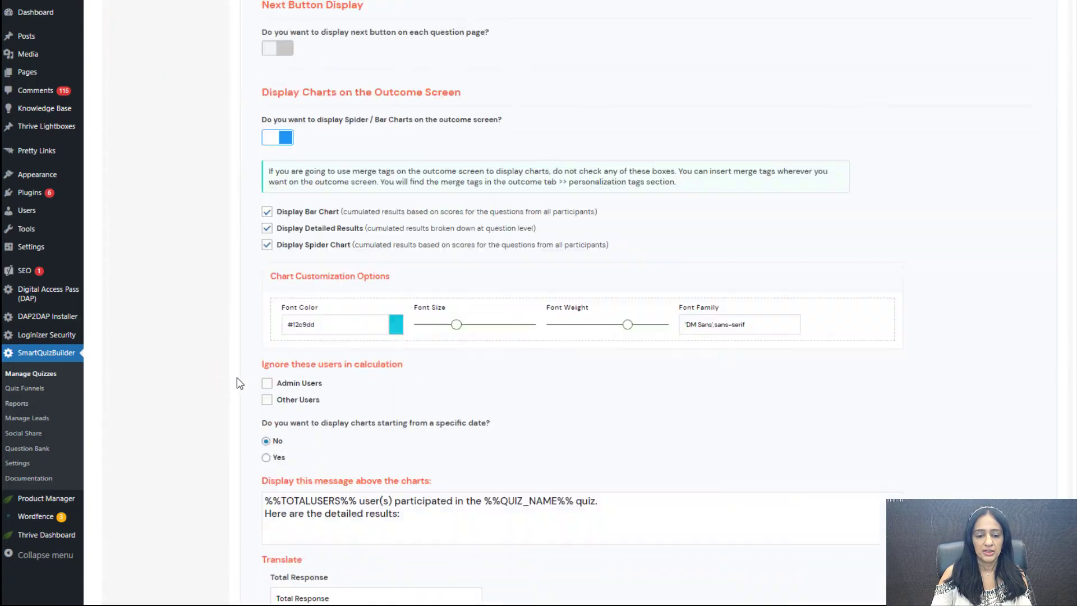
scroll(237, 377, down, 1)
drag(505, 457, 135, 418)
scroll(311, 215, up, 1)
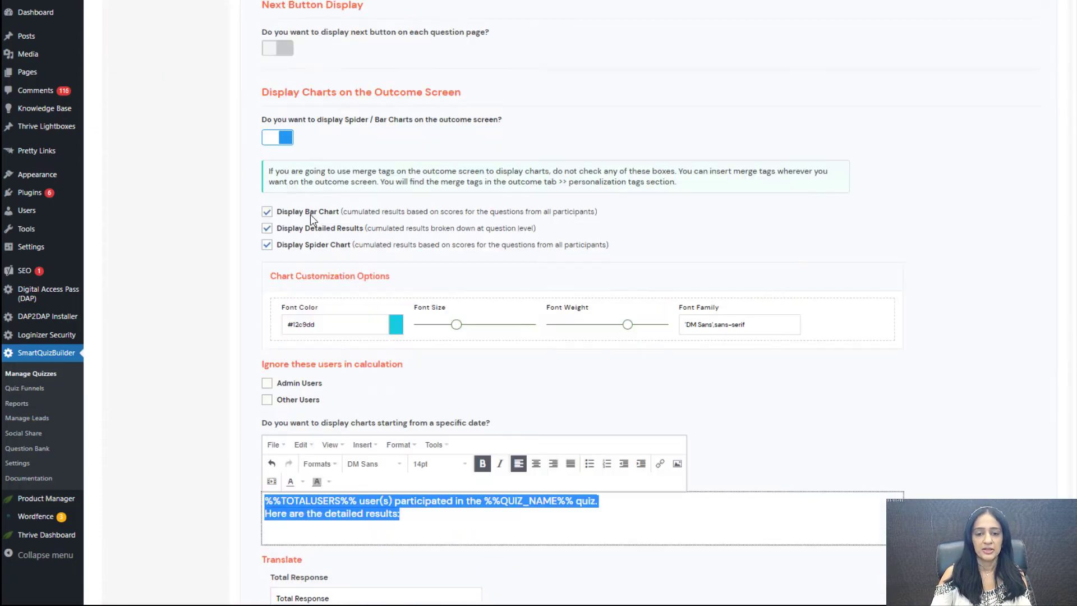
Step: Return to the outcome settings and review the four chart merge tags in Outcome 1's description
scroll(677, 115, up, 15)
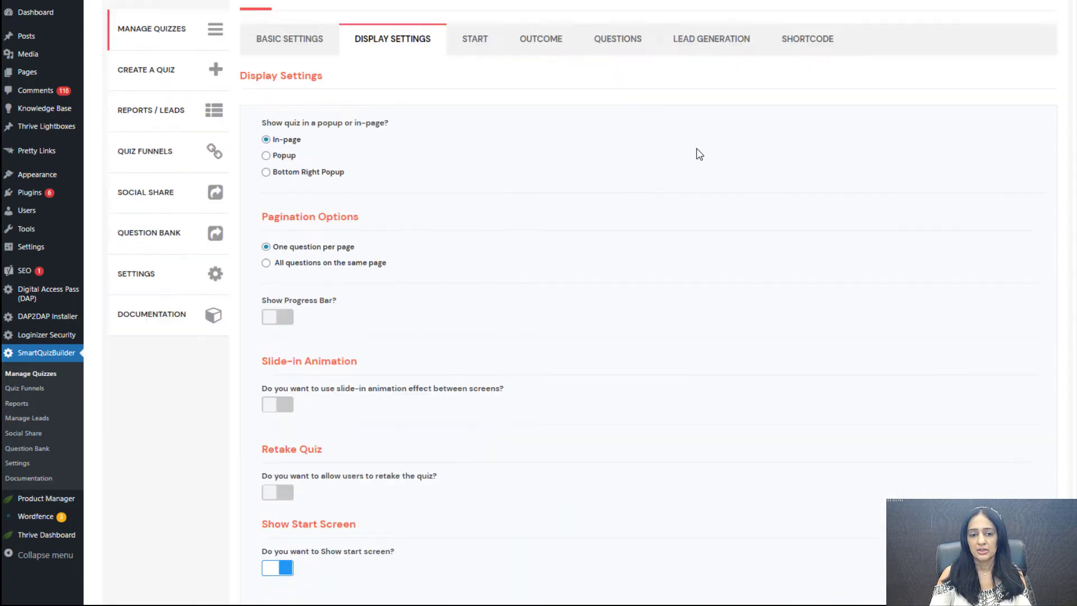
scroll(645, 112, up, 1)
click(630, 113)
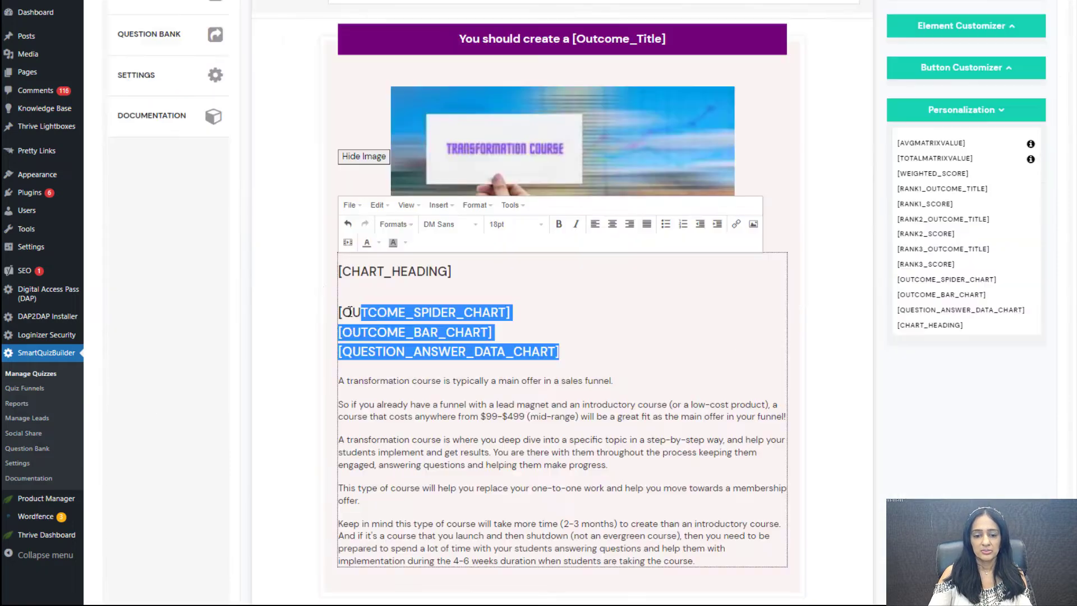
drag(349, 312, 317, 271)
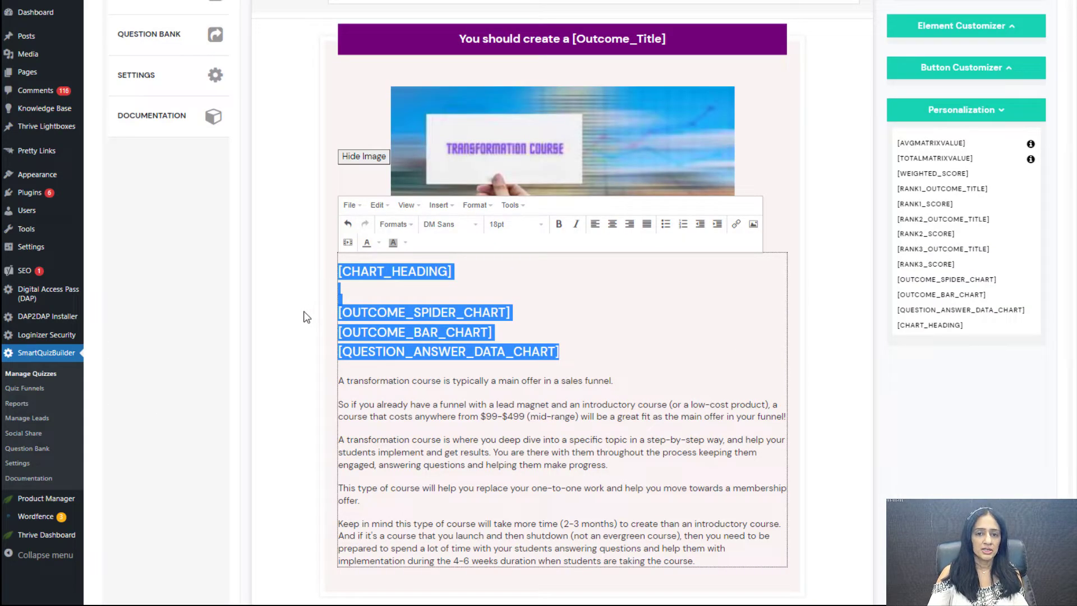
click(531, 365)
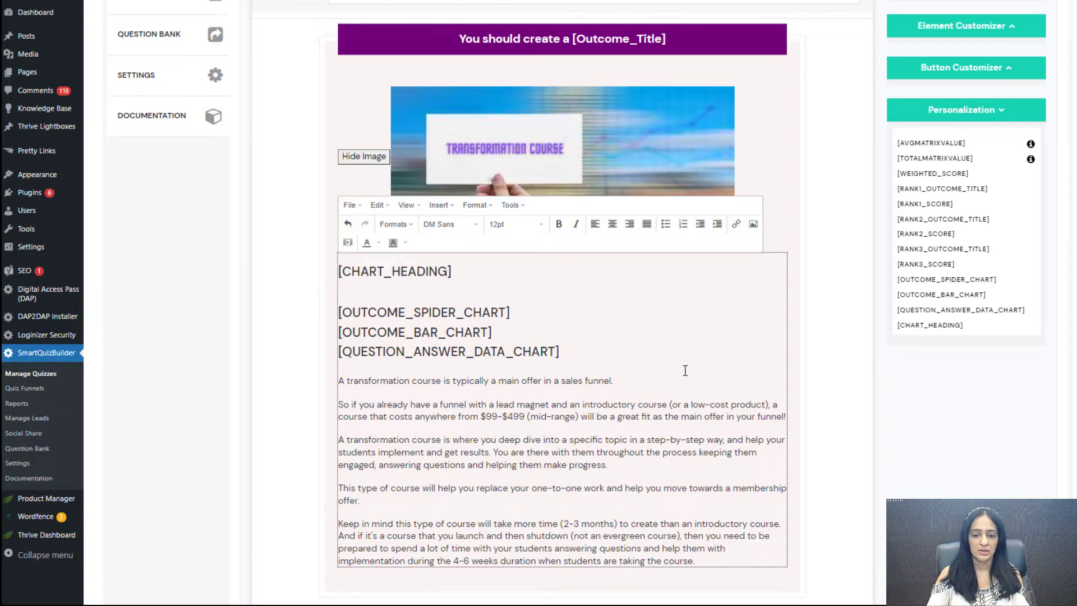
Step: Try deleting the bar chart and question answer data chart tags from Outcome 1, and undo the chart merge tag edits
scroll(561, 417, up, 1)
drag(559, 417, 324, 404)
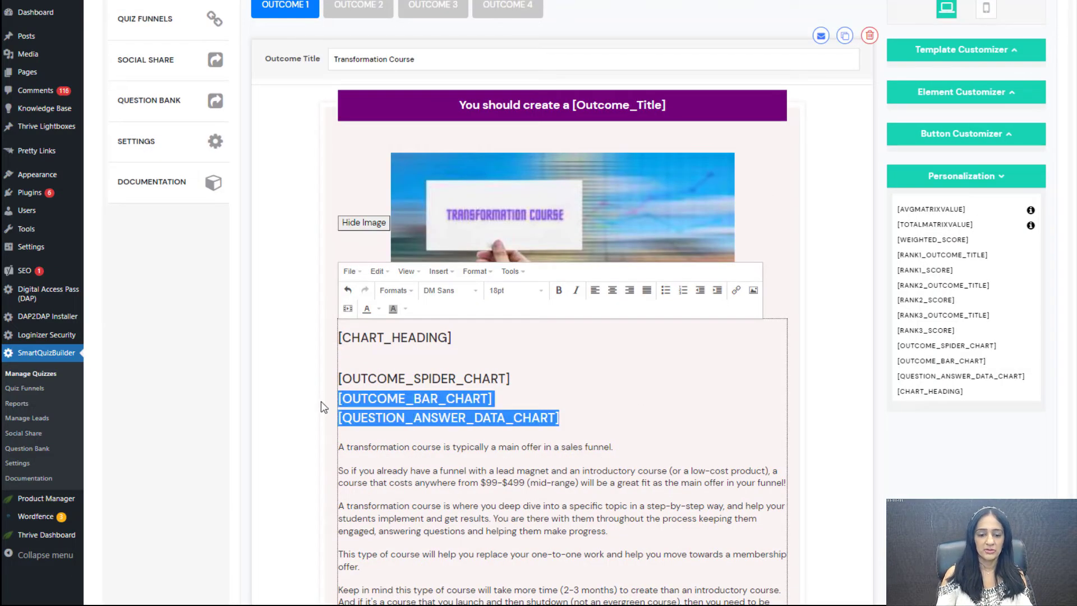
key(BackSpace)
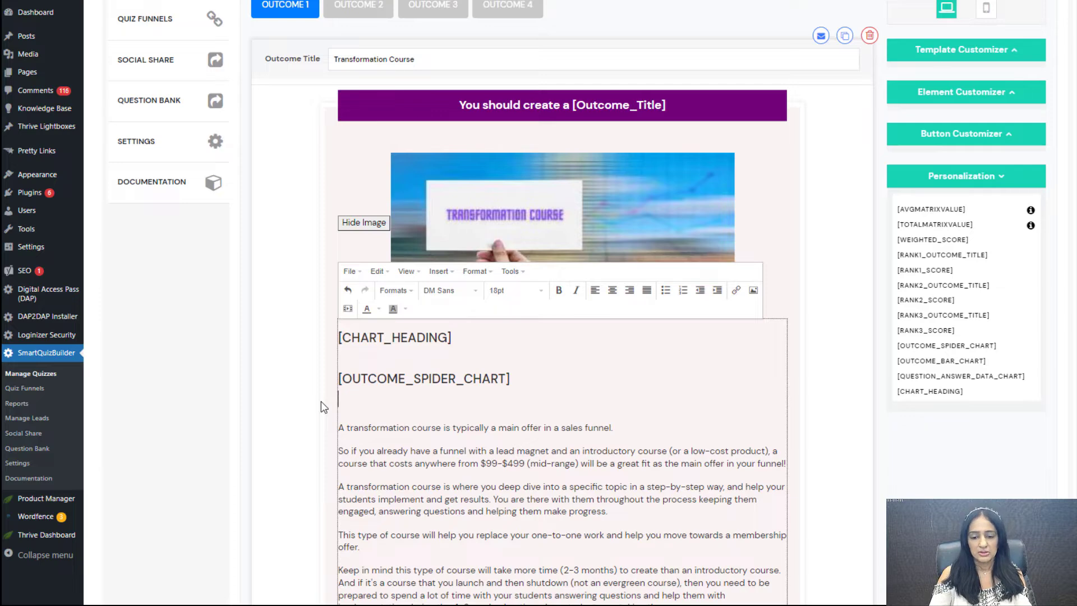
key(ctrl+z)
key(ctrl+z)
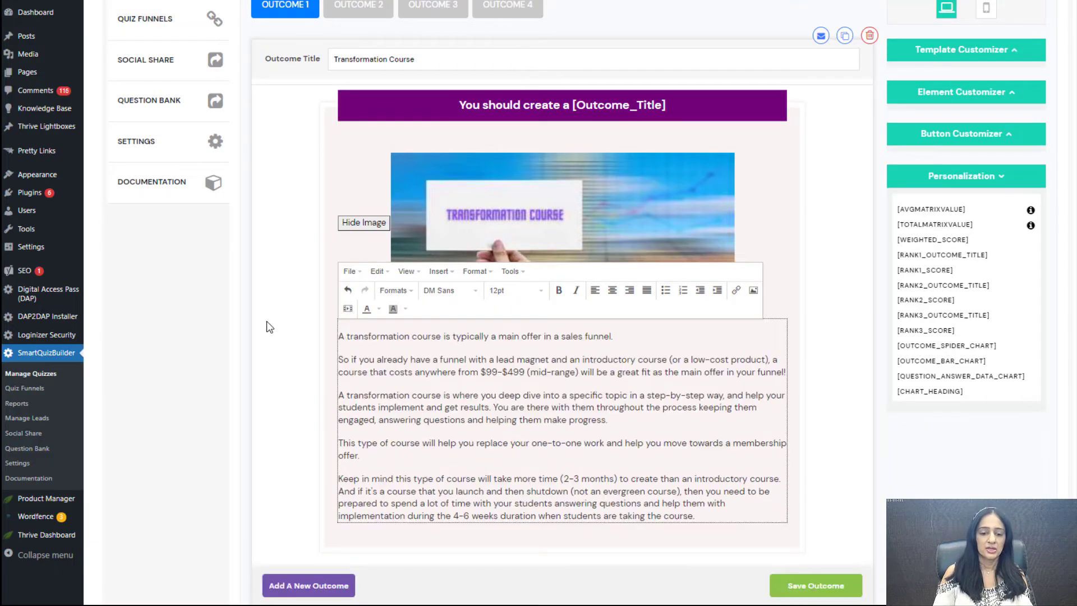
Step: Delete the chart merge tags from Outcome 1's description and save the outcome
key(Delete)
click(321, 368)
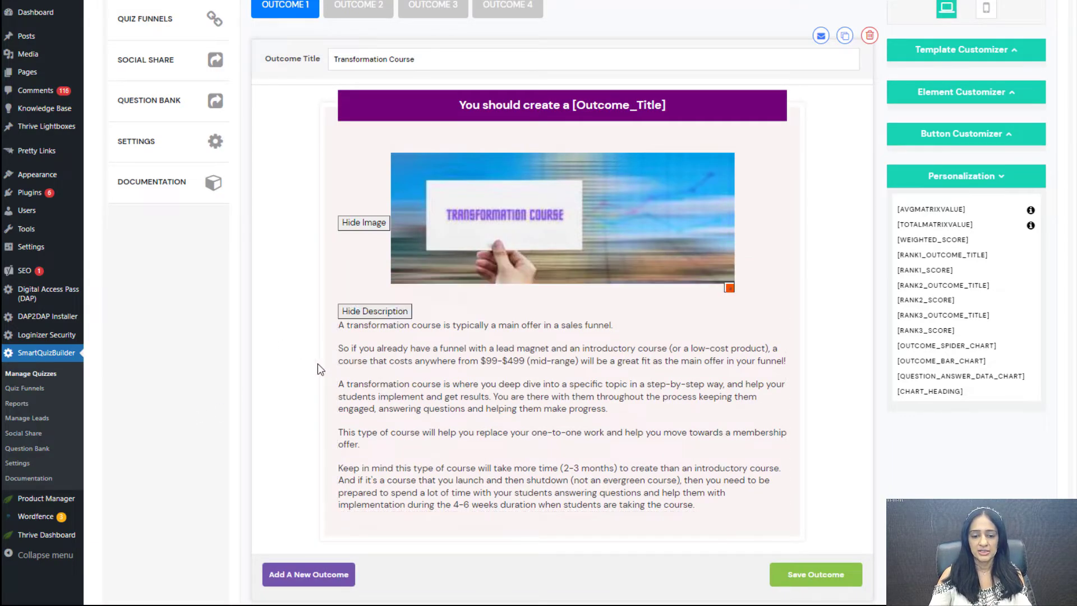
click(826, 581)
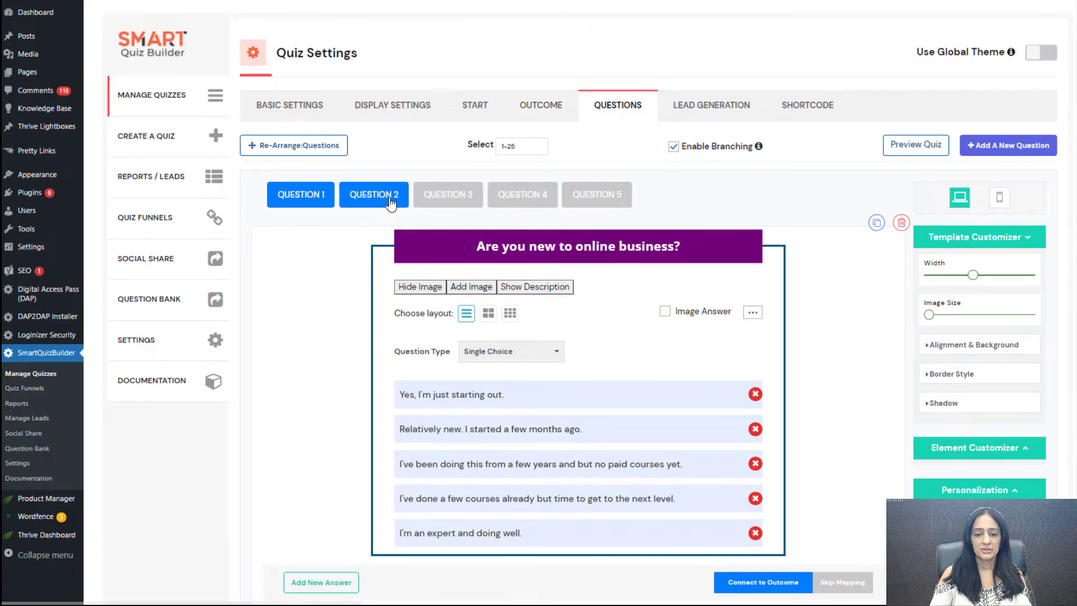
Step: Look through questions 3, 4 and 5 of the quiz
click(447, 194)
click(522, 194)
click(596, 194)
Step: View the lead generation opt-in screen and its form for adding a new custom field, then close the form without adding one
click(697, 110)
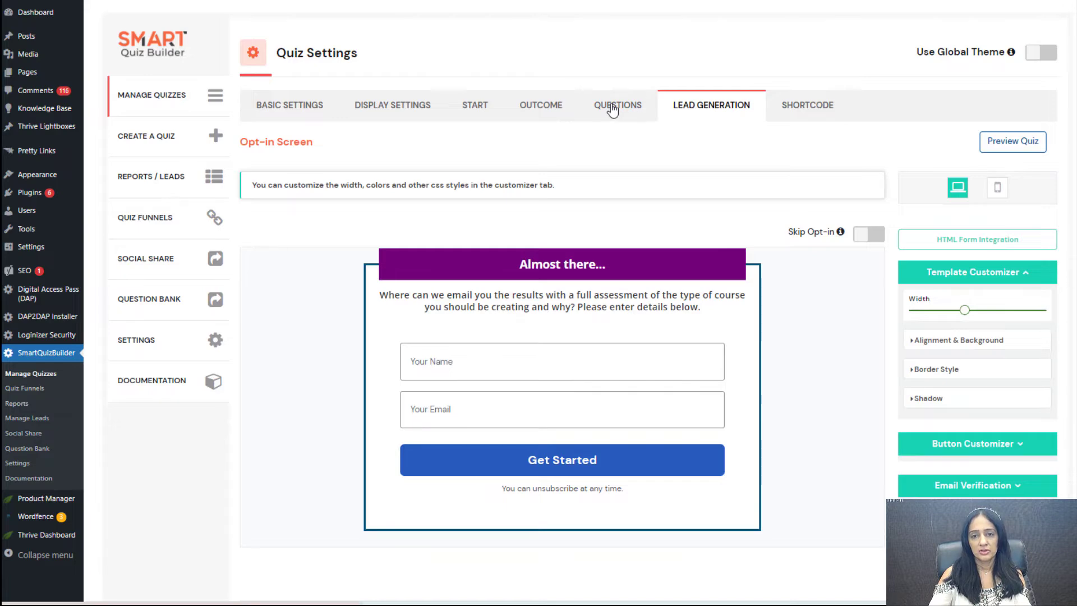
scroll(973, 455, down, 2)
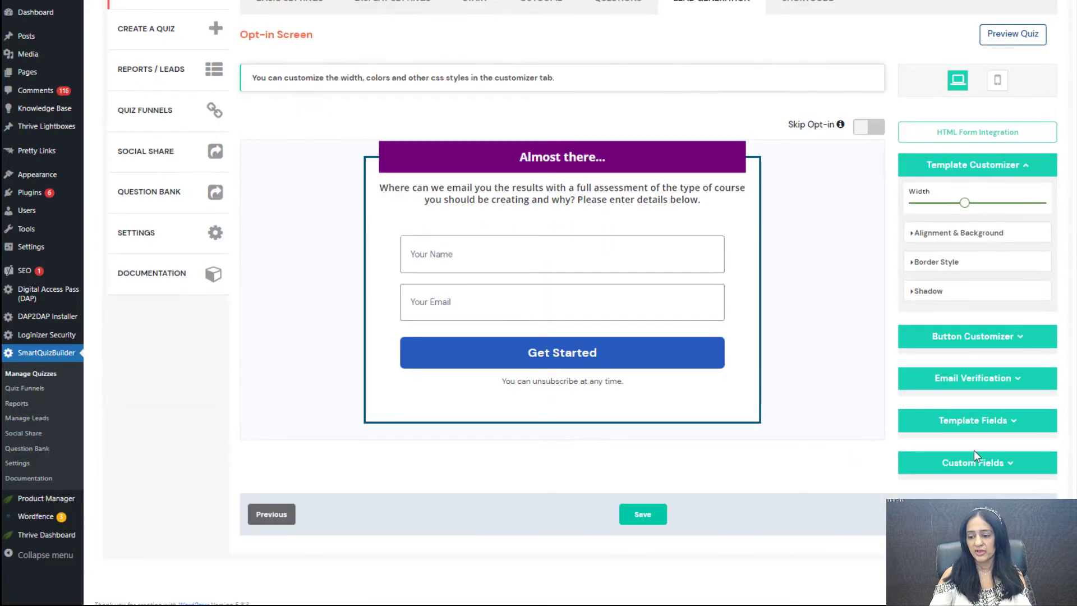
click(1009, 465)
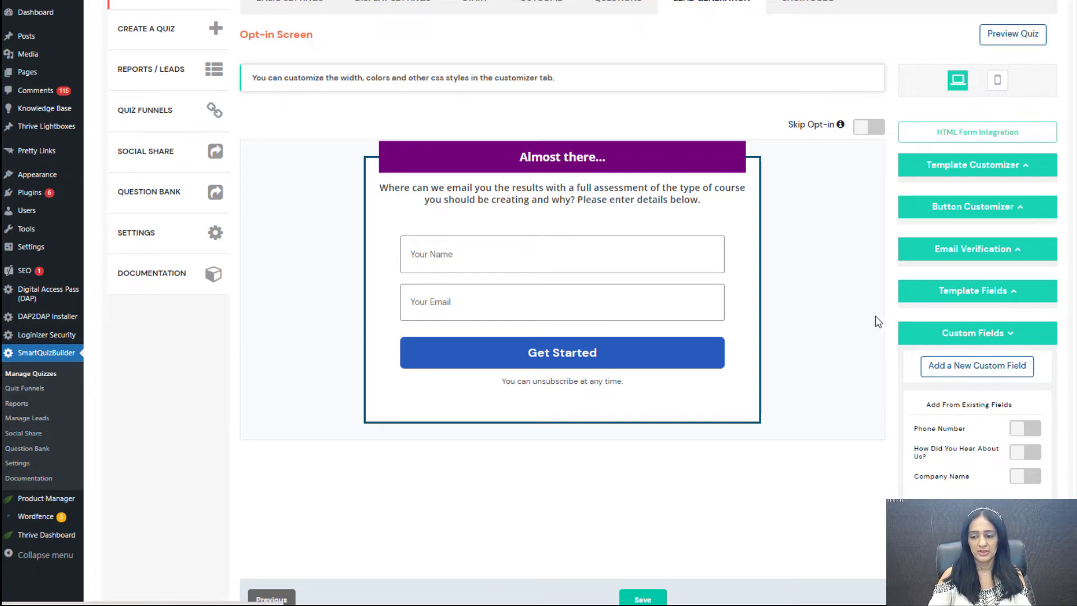
click(977, 365)
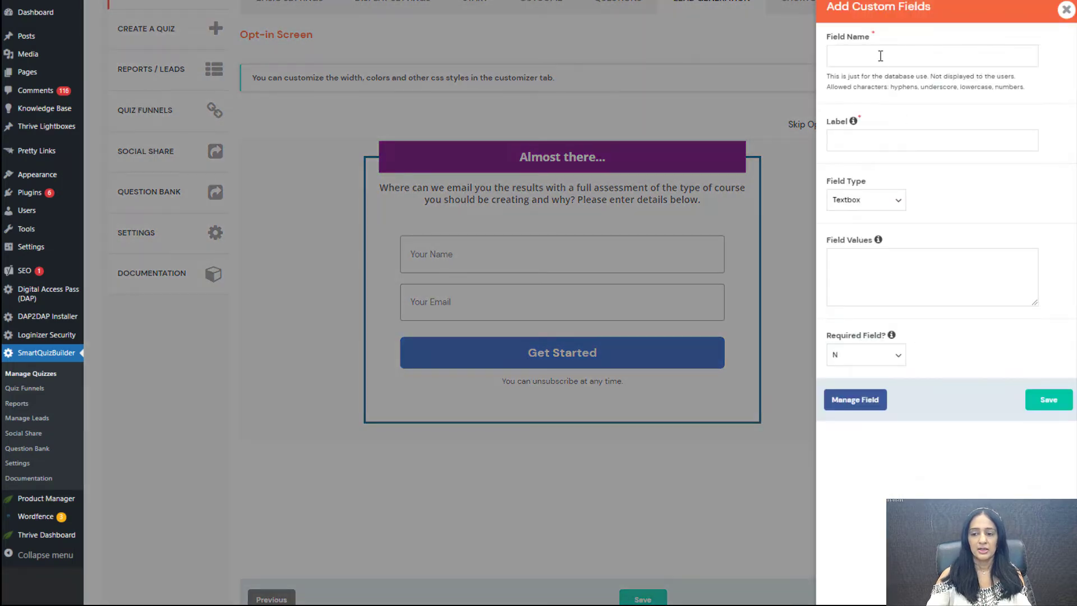
click(1065, 11)
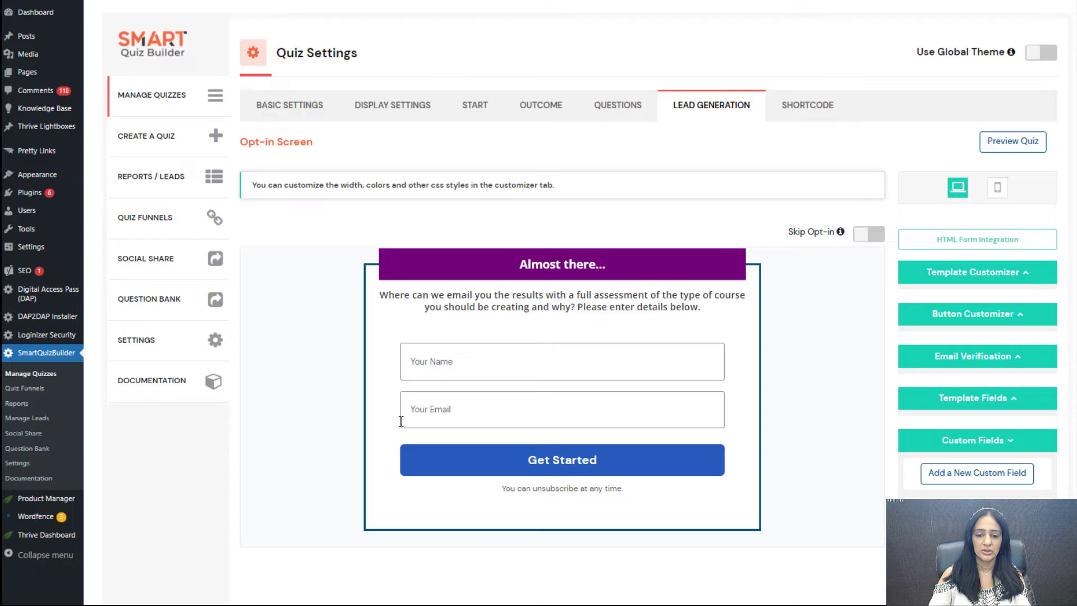
Step: Copy the quiz's shortcode
click(797, 111)
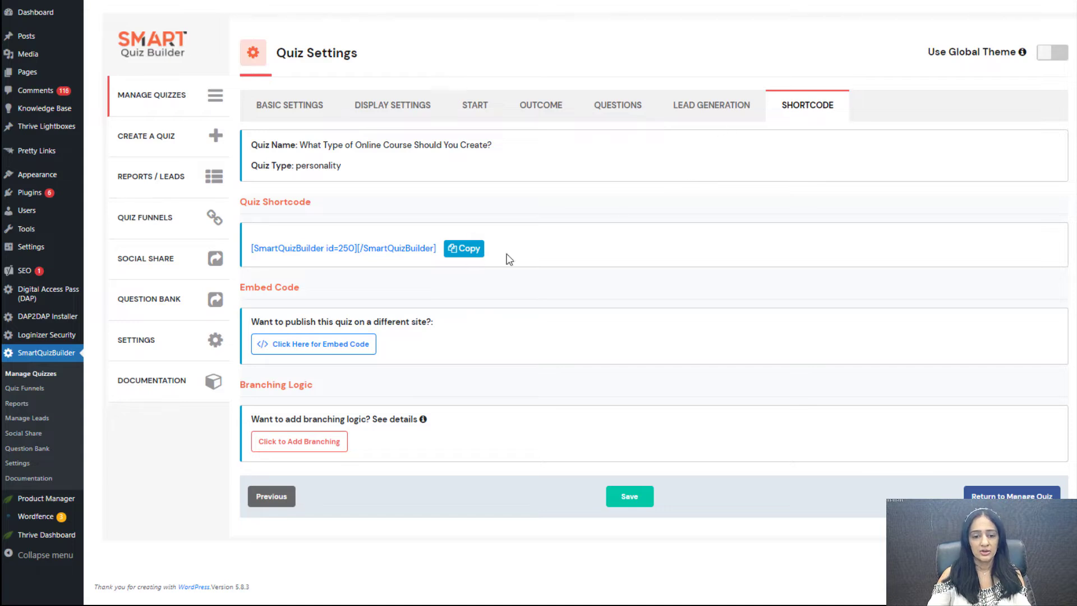
click(464, 248)
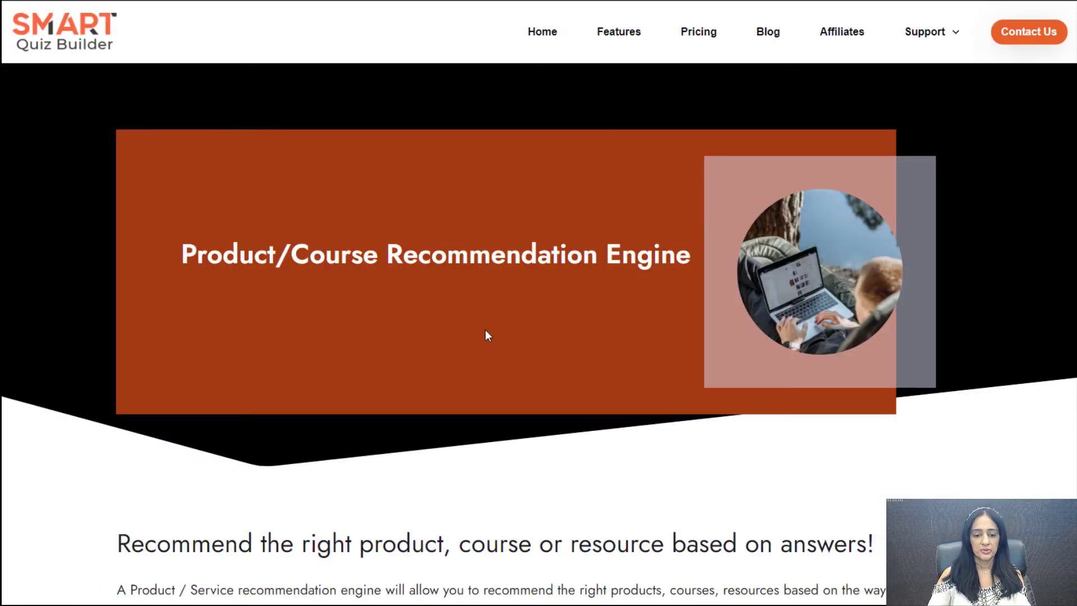
Step: Take the published course quiz, answering that you've been in online business a few years but have no paid courses yet
scroll(486, 335, down, 10)
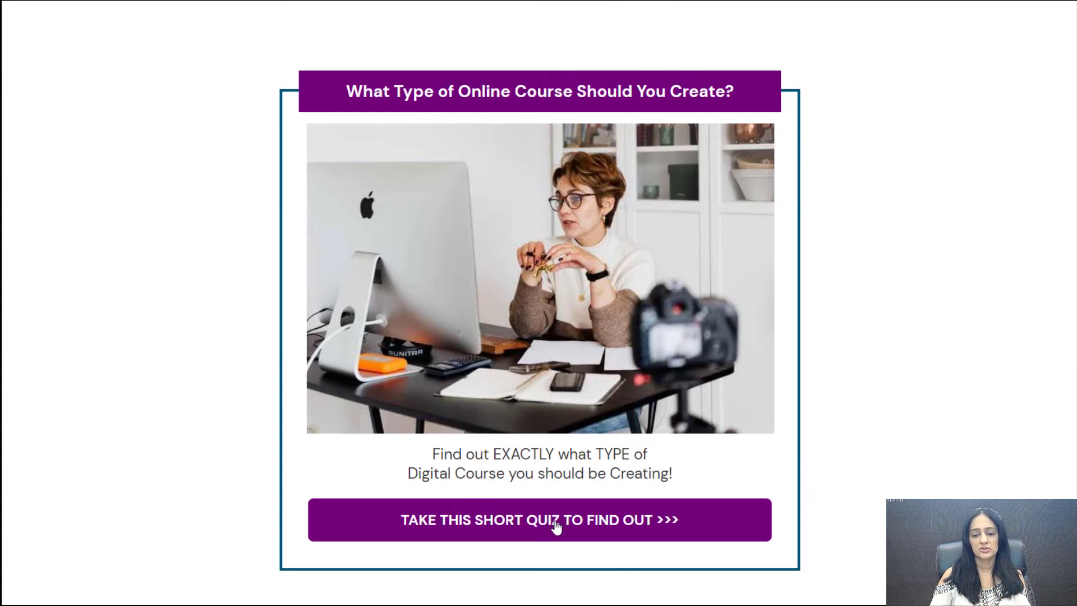
click(584, 526)
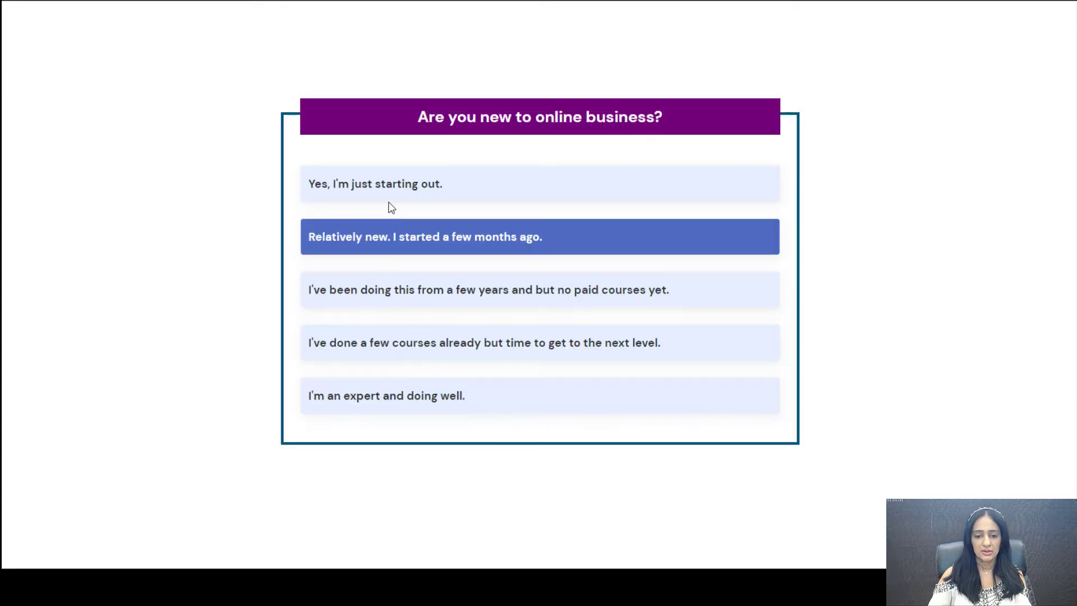
click(440, 290)
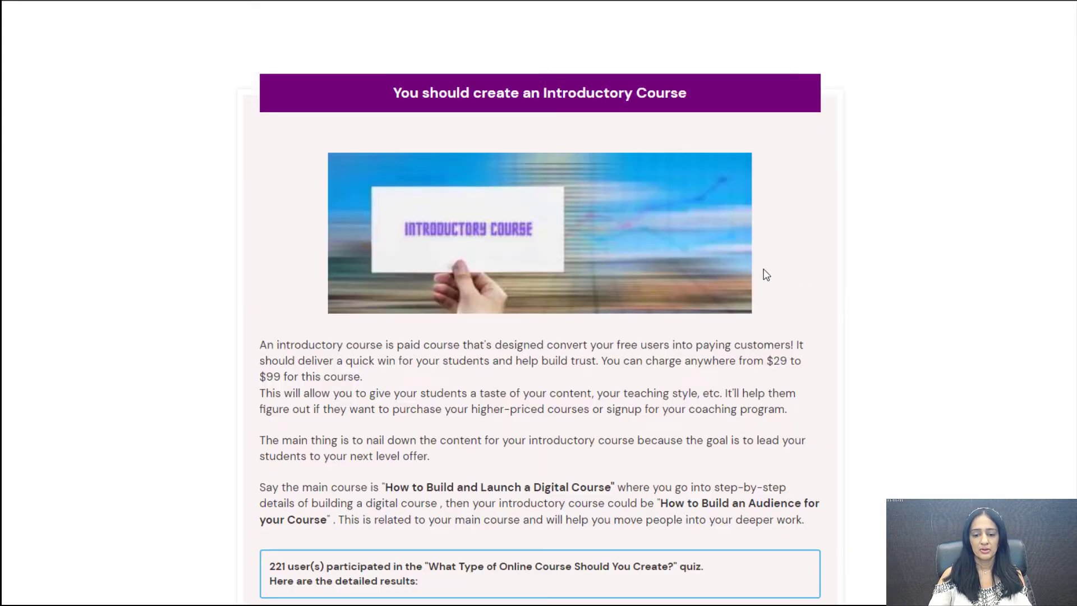
Step: Examine the participation message and the bar chart below the Introductory Course outcome description
scroll(688, 269, down, 4)
scroll(282, 431, down, 1)
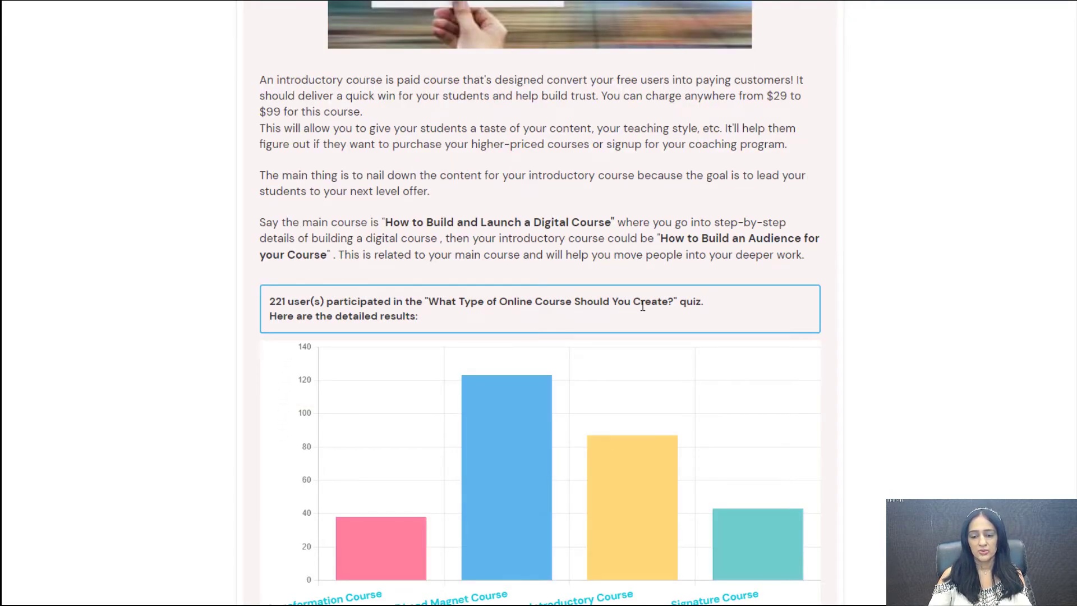
scroll(272, 279, down, 2)
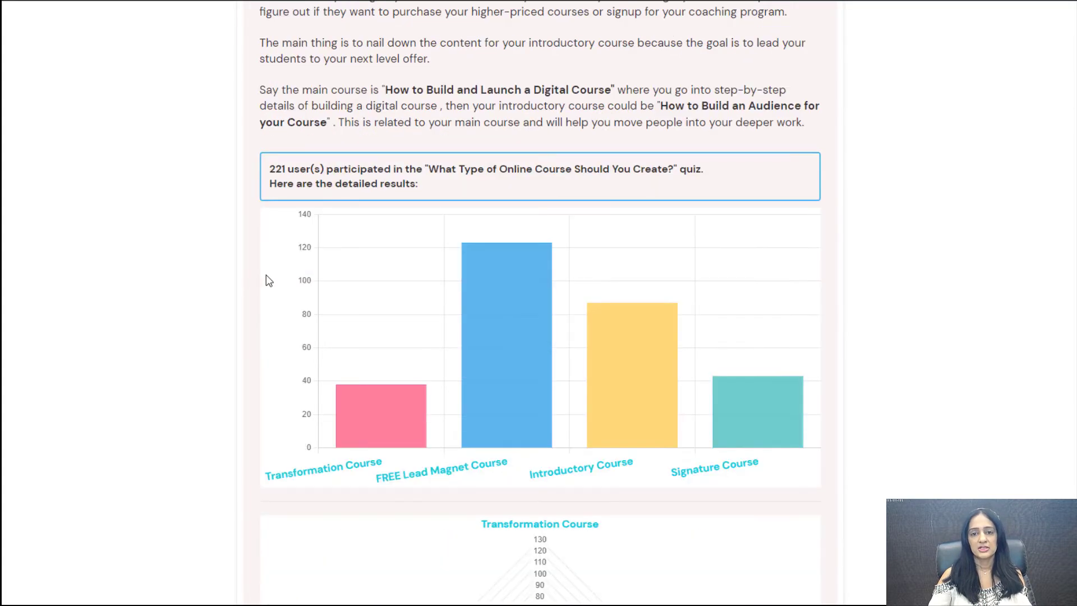
drag(431, 193, 268, 167)
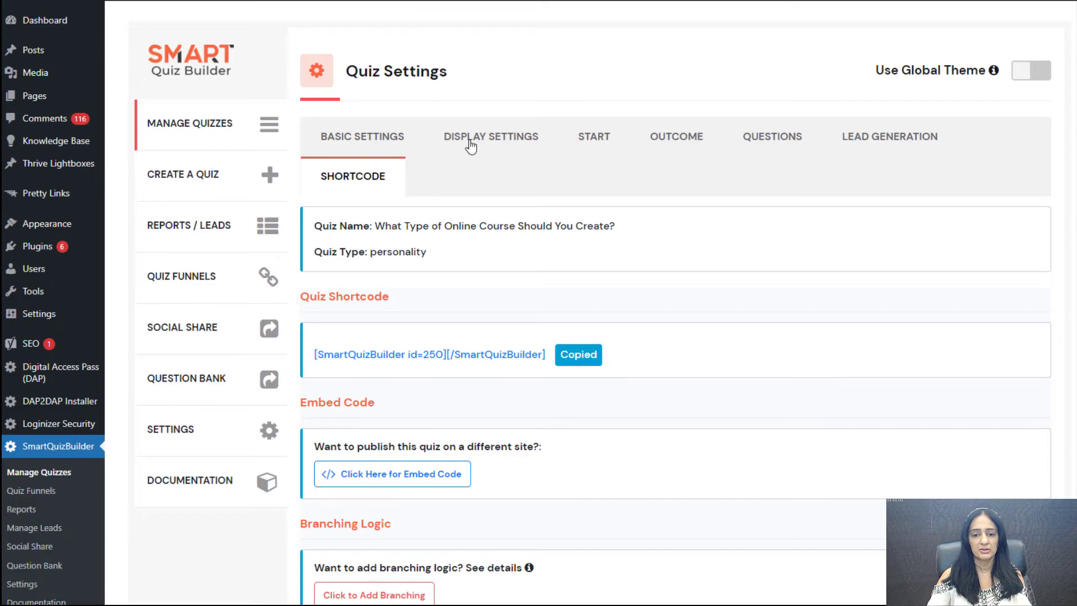
Step: Return to the display settings and examine the %%TOTALUSERS%% merge tag in the message displayed above the charts
click(470, 142)
scroll(618, 403, down, 20)
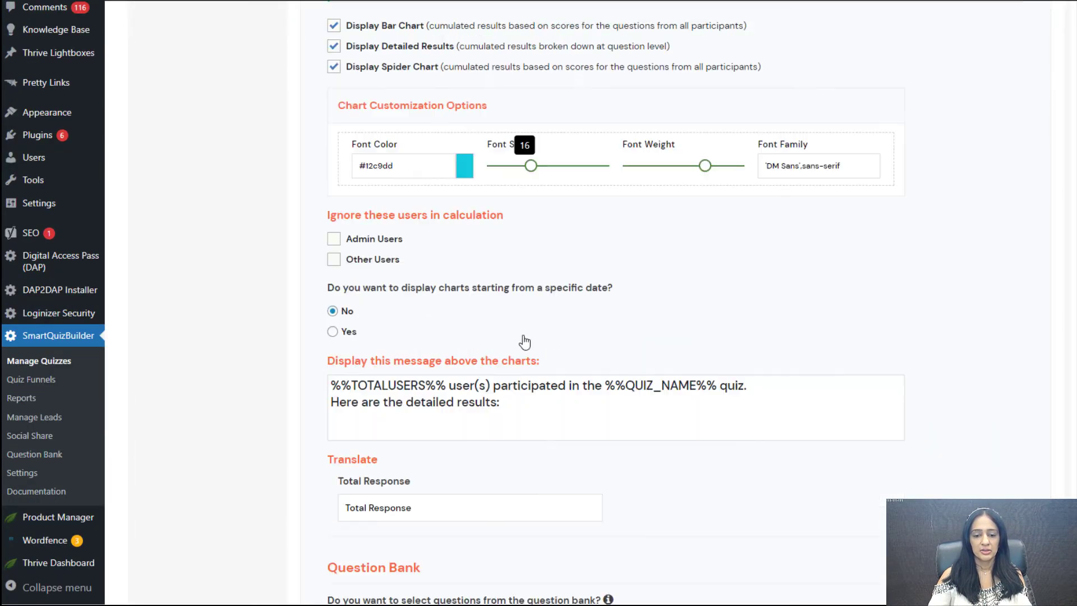
drag(557, 406, 224, 396)
key(ctrl+a)
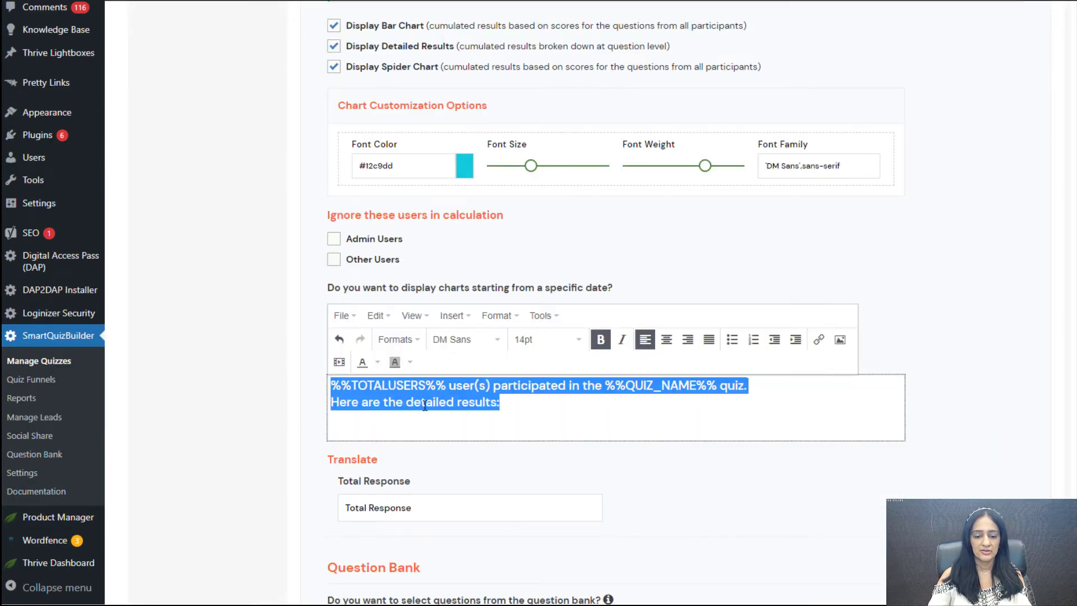
click(424, 404)
drag(446, 386, 318, 376)
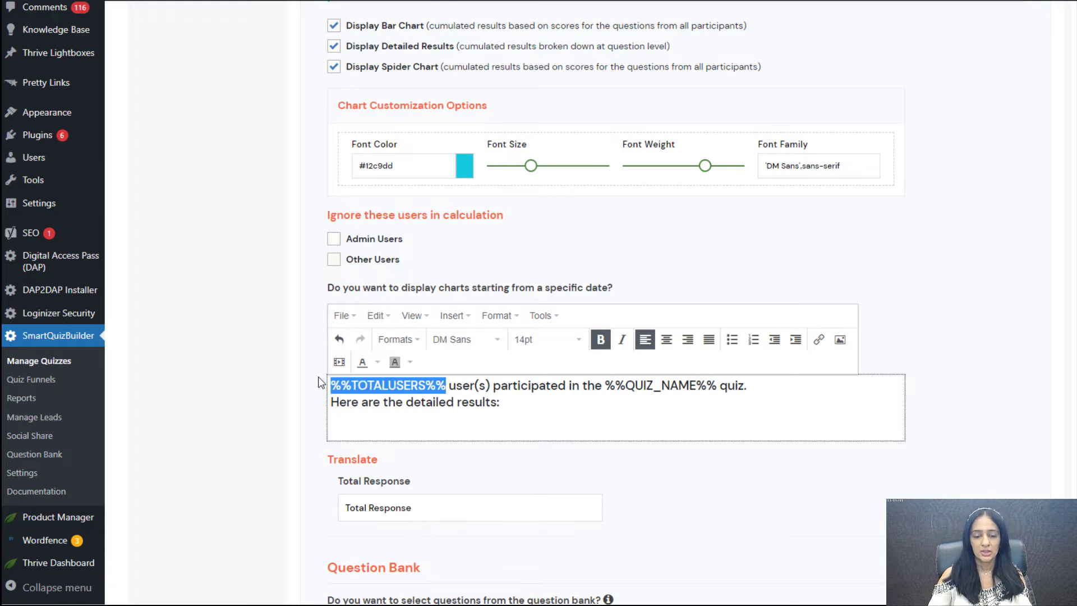
click(447, 399)
drag(446, 385, 297, 384)
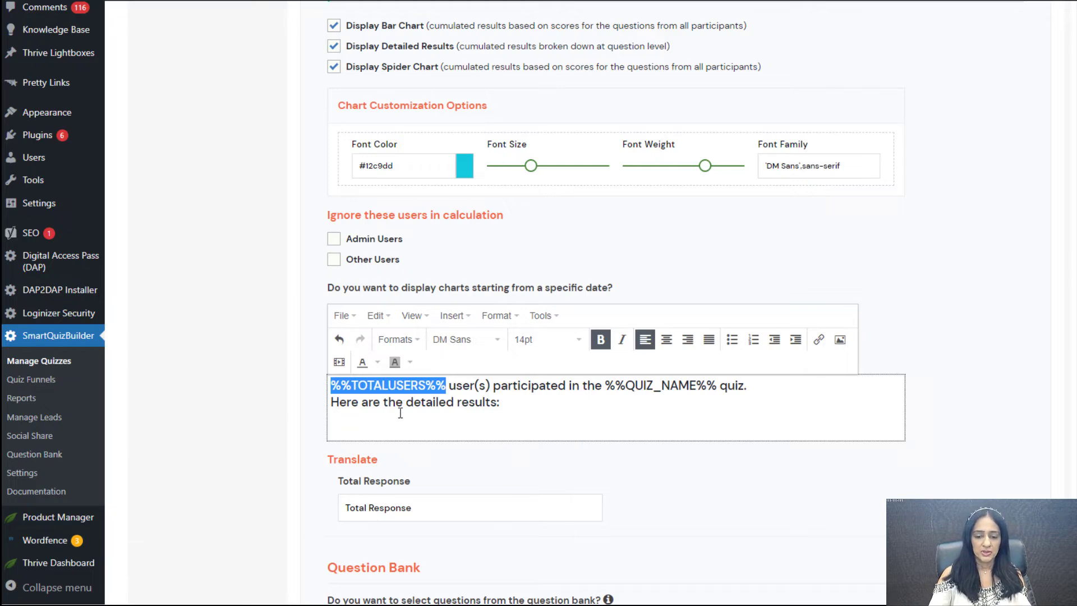
click(453, 404)
drag(447, 384, 247, 380)
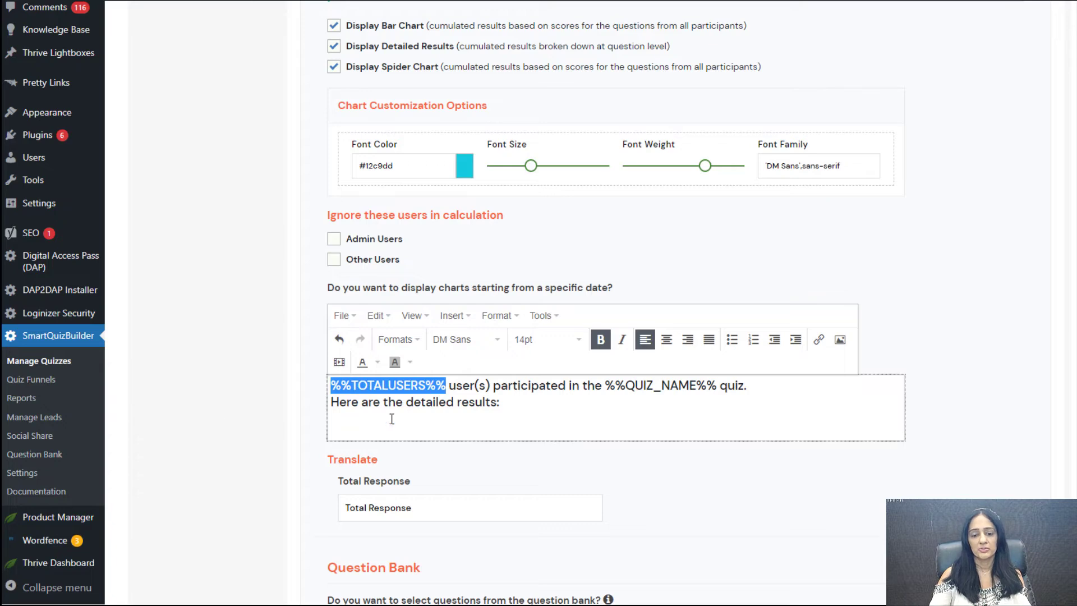
click(470, 379)
drag(447, 381, 215, 365)
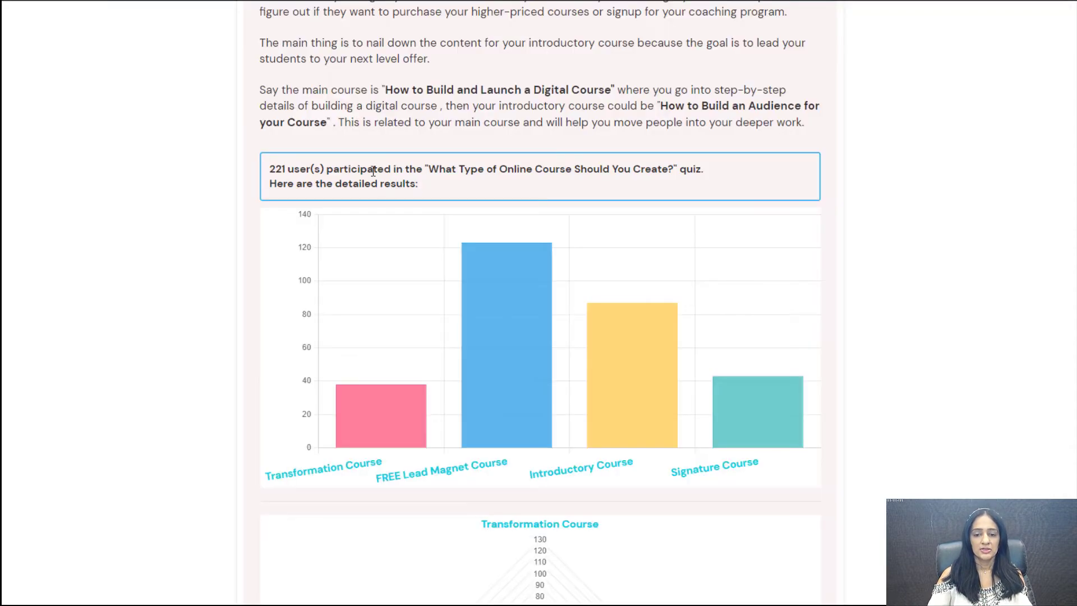
Step: Return to the quiz results page and inspect the bar chart's total responses for the Transformation and FREE Lead Magnet courses
scroll(699, 215, down, 4)
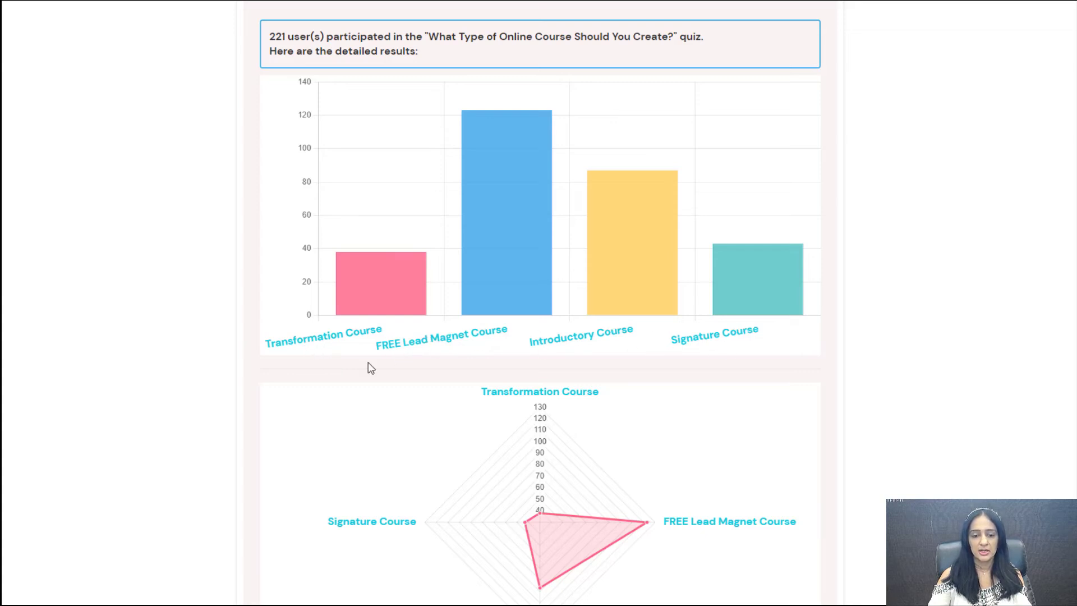
mouse_move(360, 270)
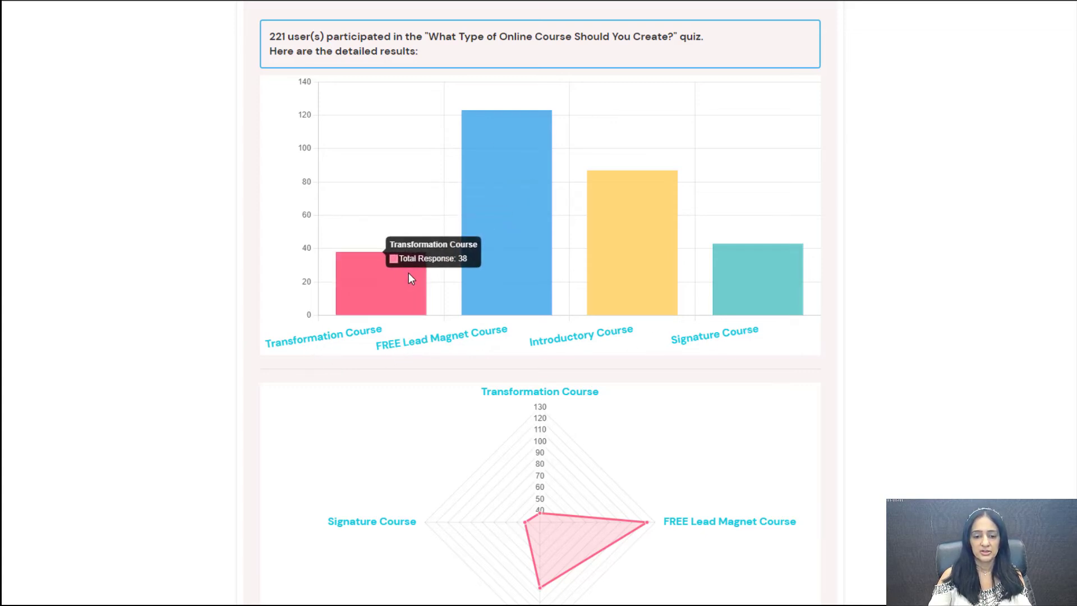
mouse_move(381, 294)
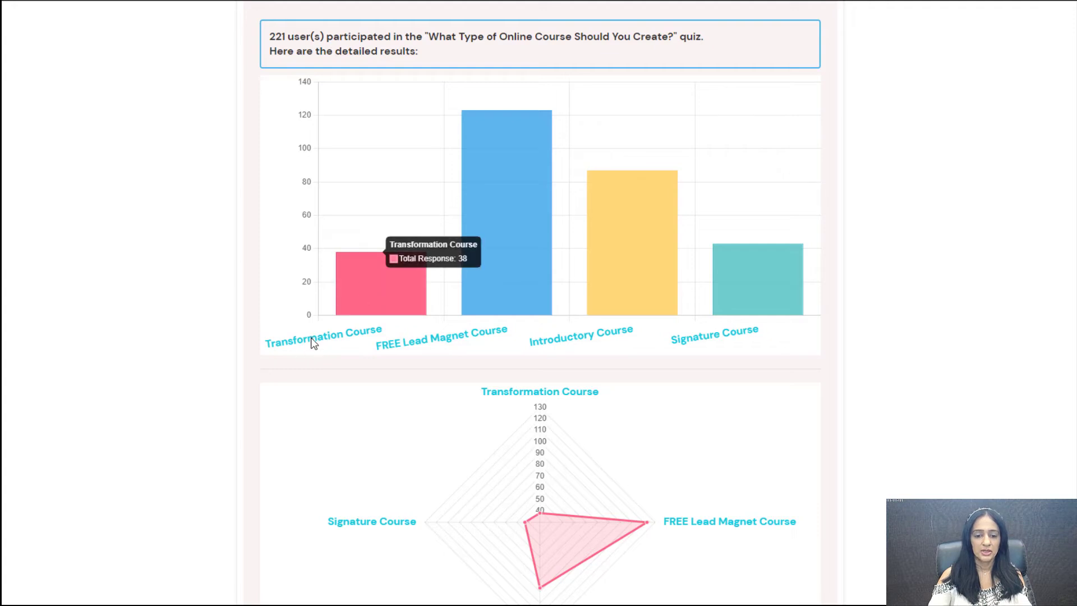
mouse_move(515, 250)
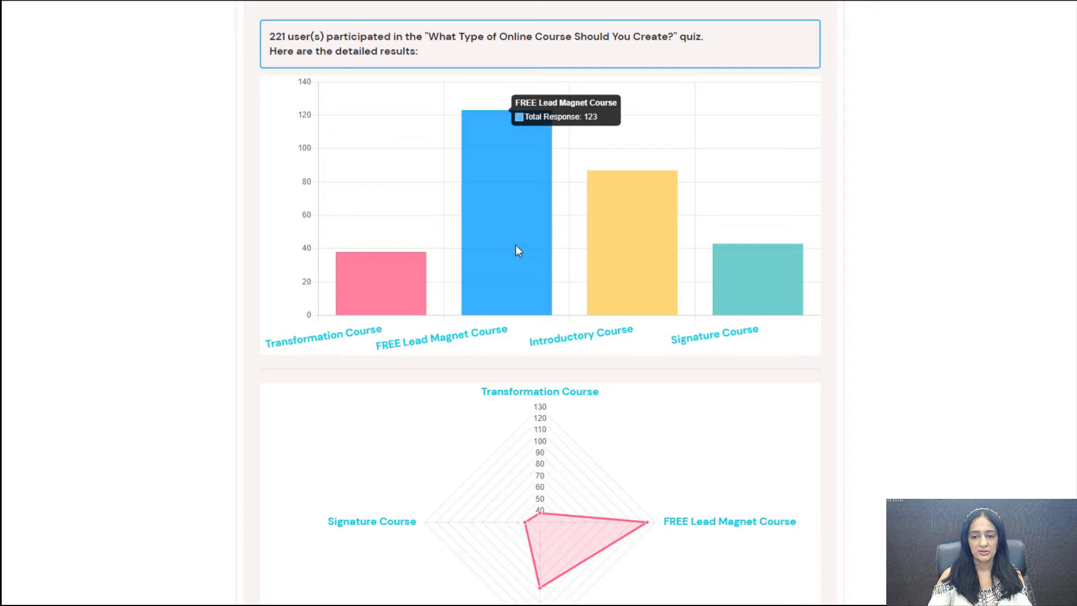
scroll(168, 325, up, 2)
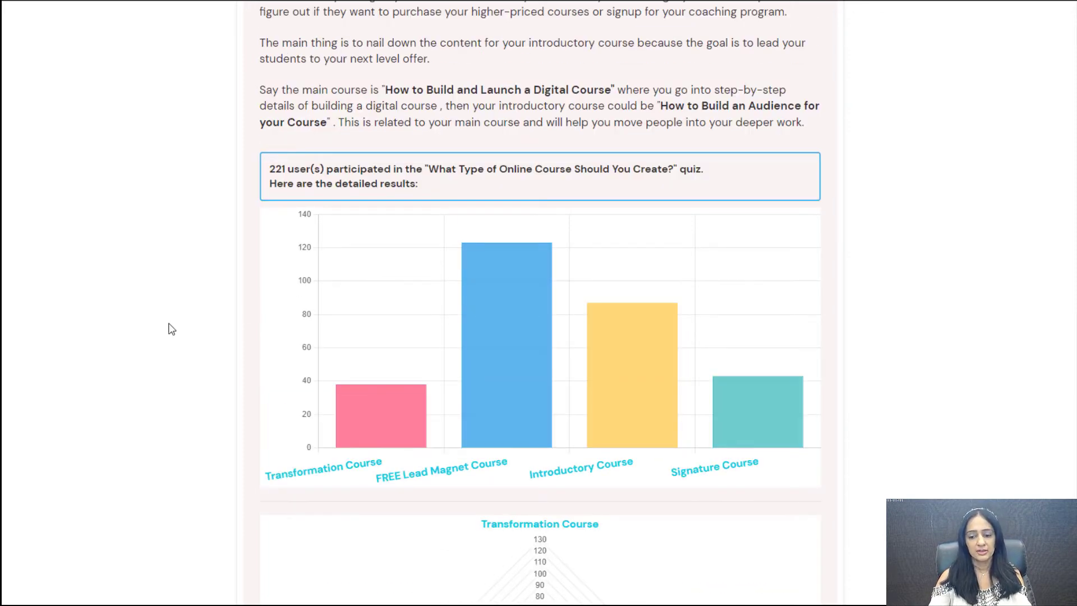
Step: Compare the spider chart with the bar chart, inspecting its Signature Course and FREE Lead Magnet Course points
scroll(178, 307, down, 5)
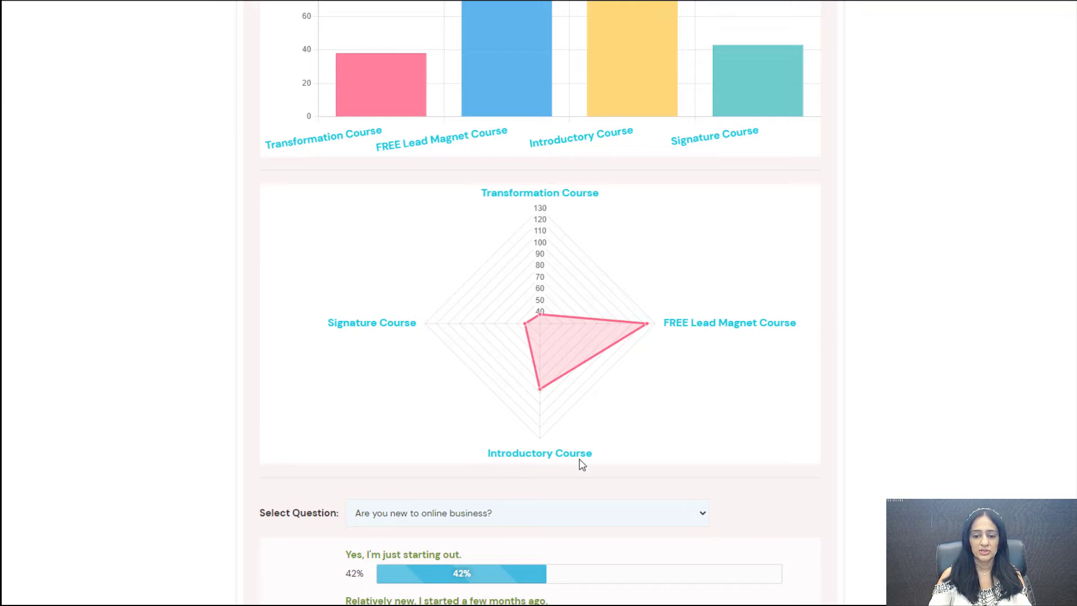
scroll(580, 459, up, 3)
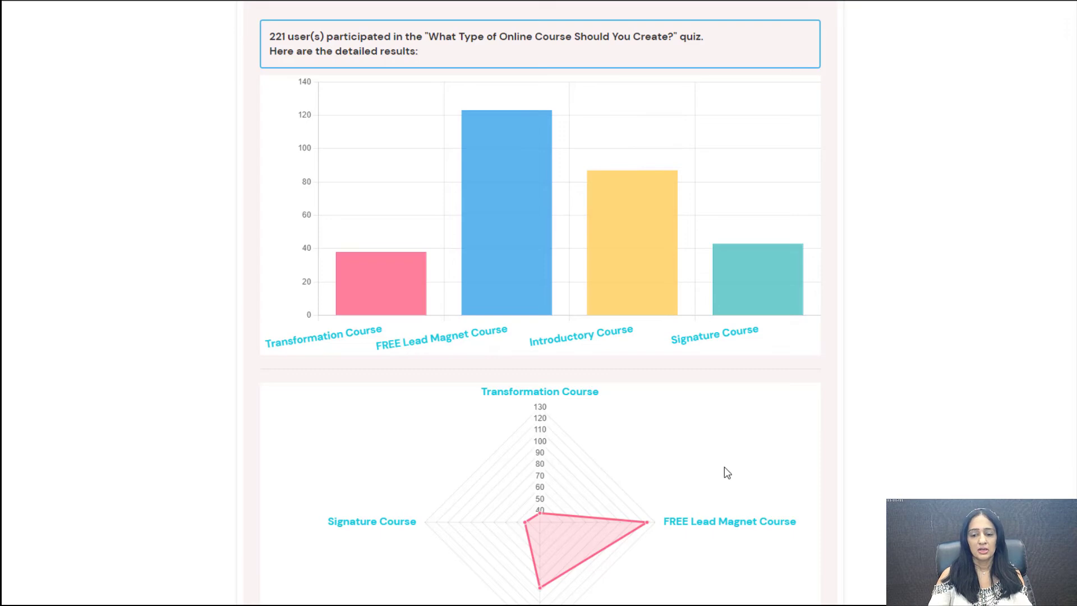
scroll(749, 418, down, 3)
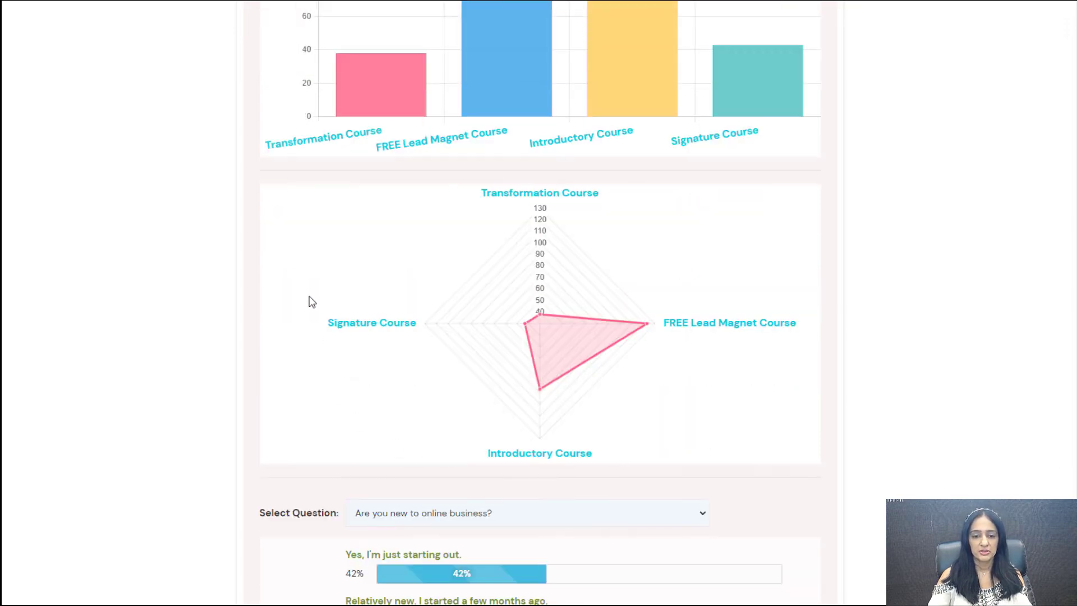
scroll(493, 123, up, 2)
scroll(608, 218, up, 2)
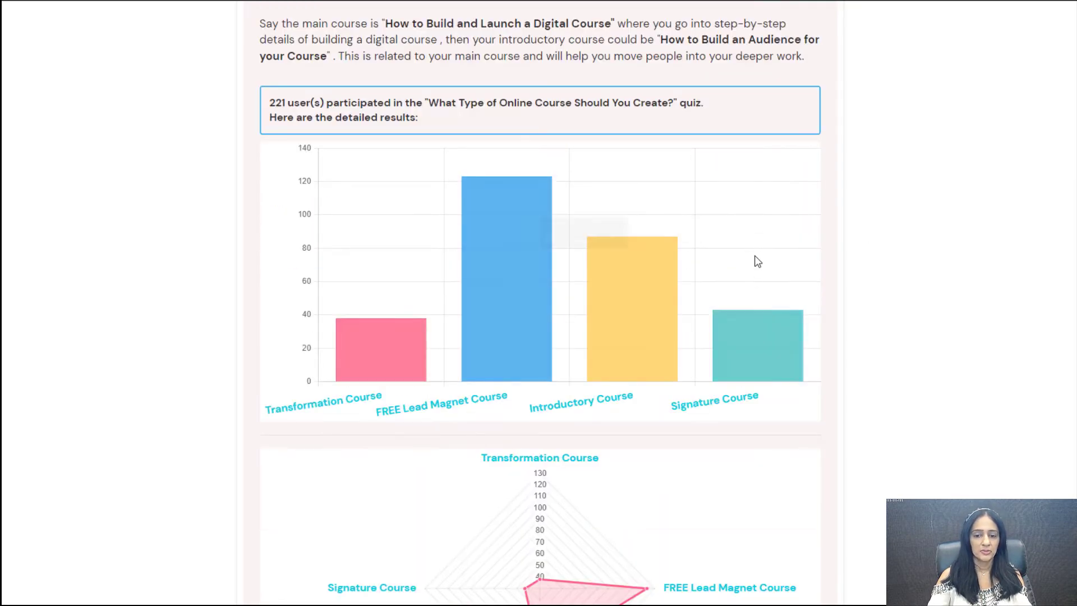
scroll(763, 268, down, 4)
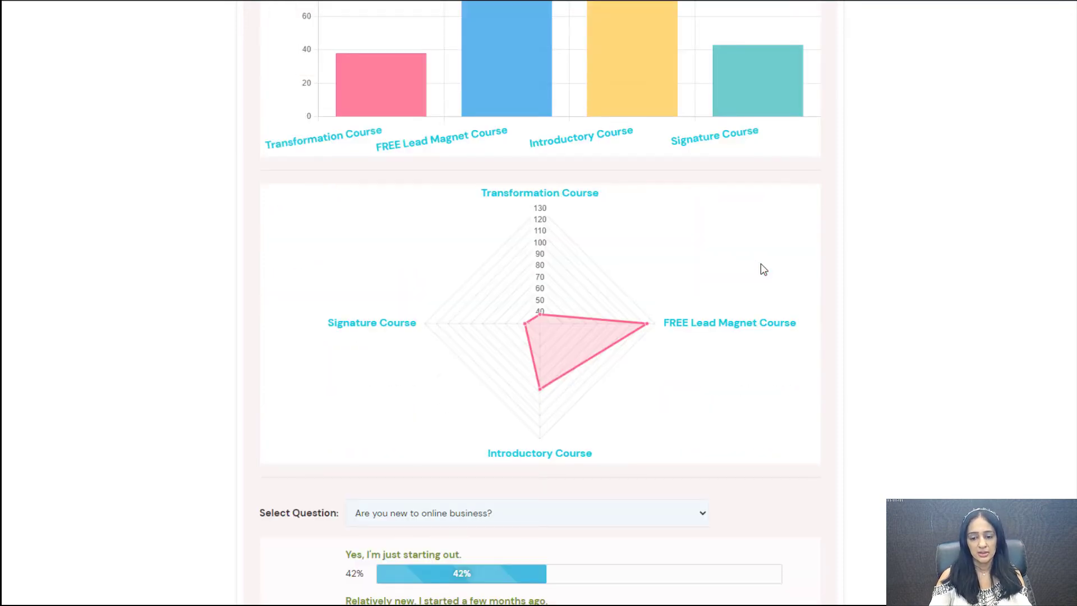
mouse_move(540, 318)
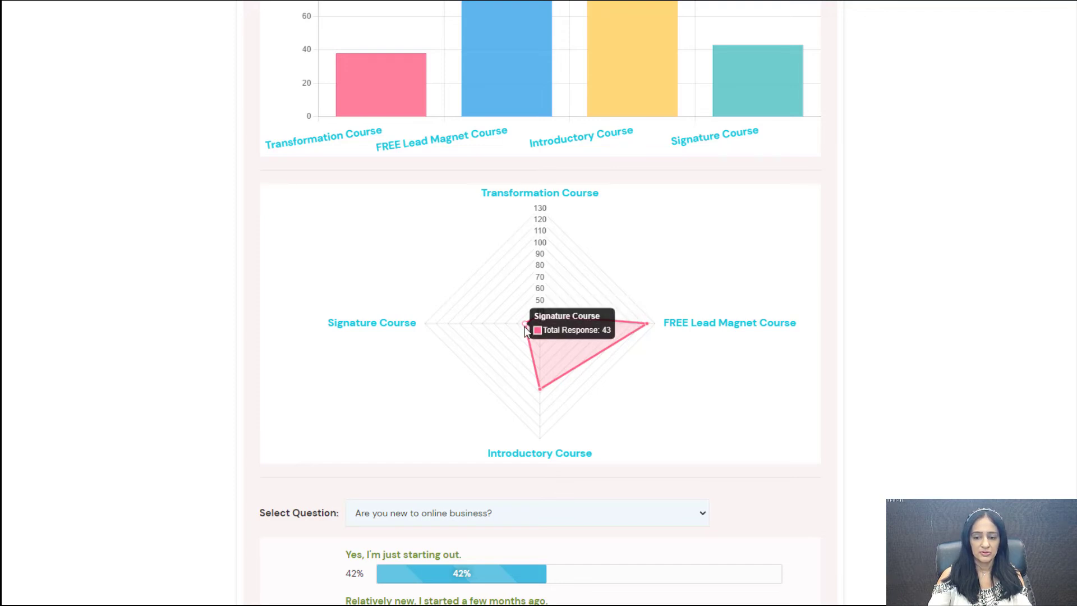
mouse_move(648, 325)
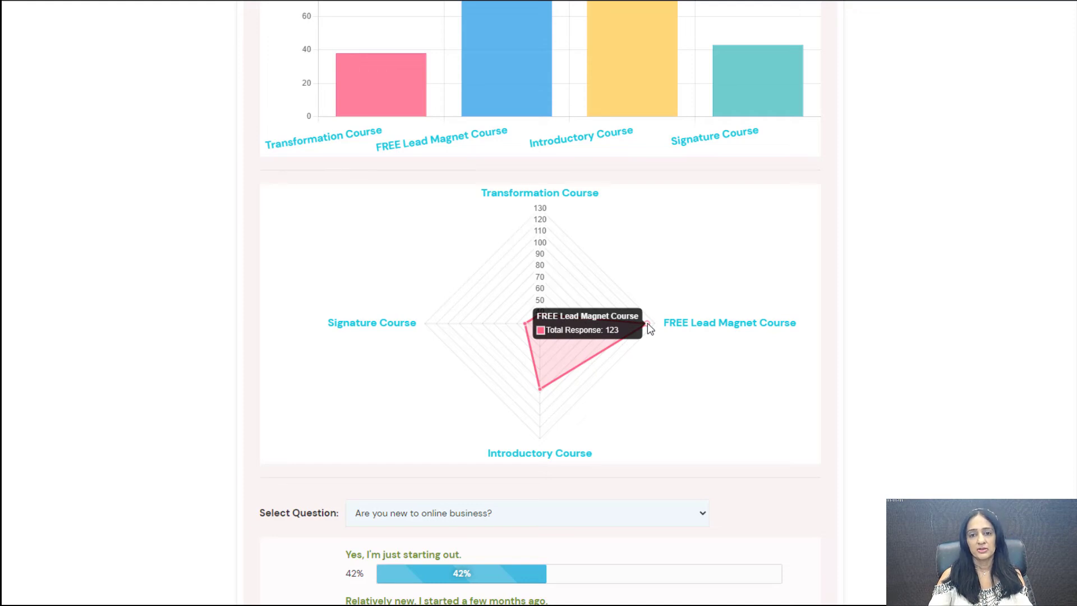
Step: Inspect the per-question answer breakdown for "Do you have an email list yet?" and "How much do you want to charge?"
scroll(681, 331, down, 6)
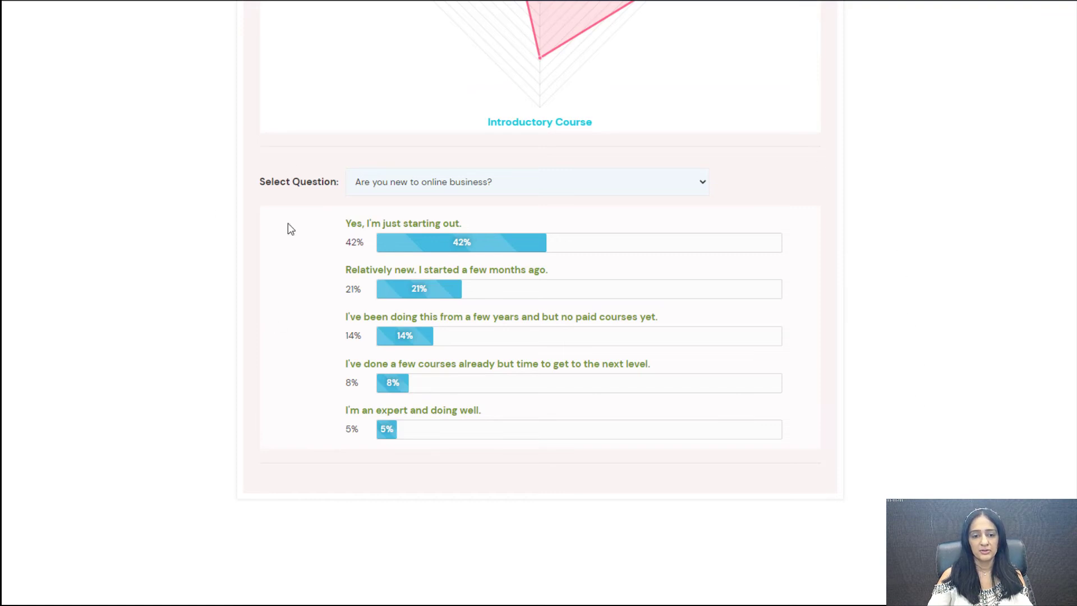
click(422, 183)
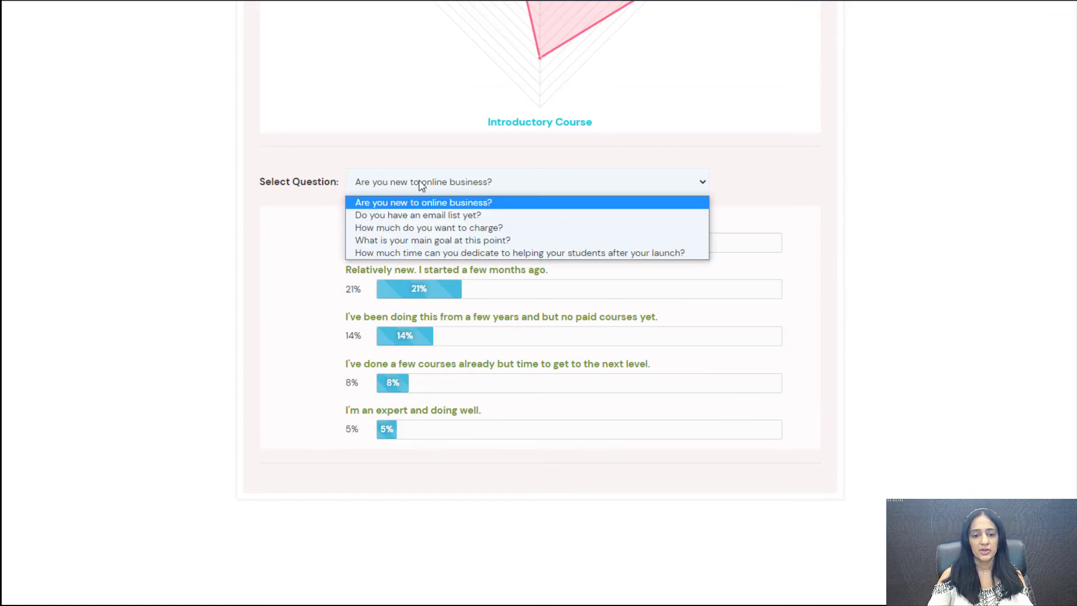
click(397, 215)
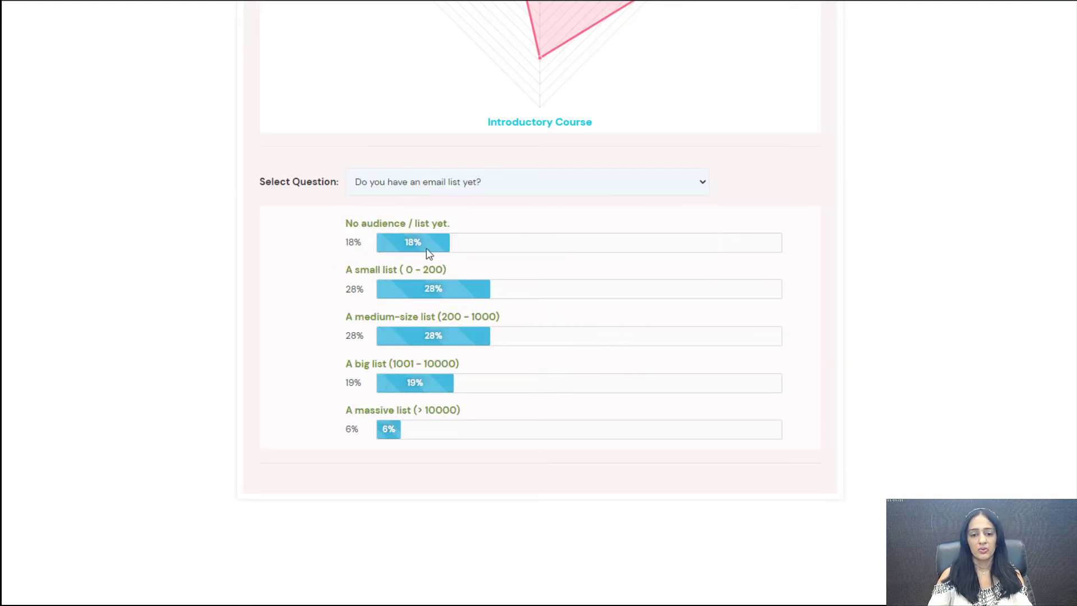
click(497, 182)
click(483, 227)
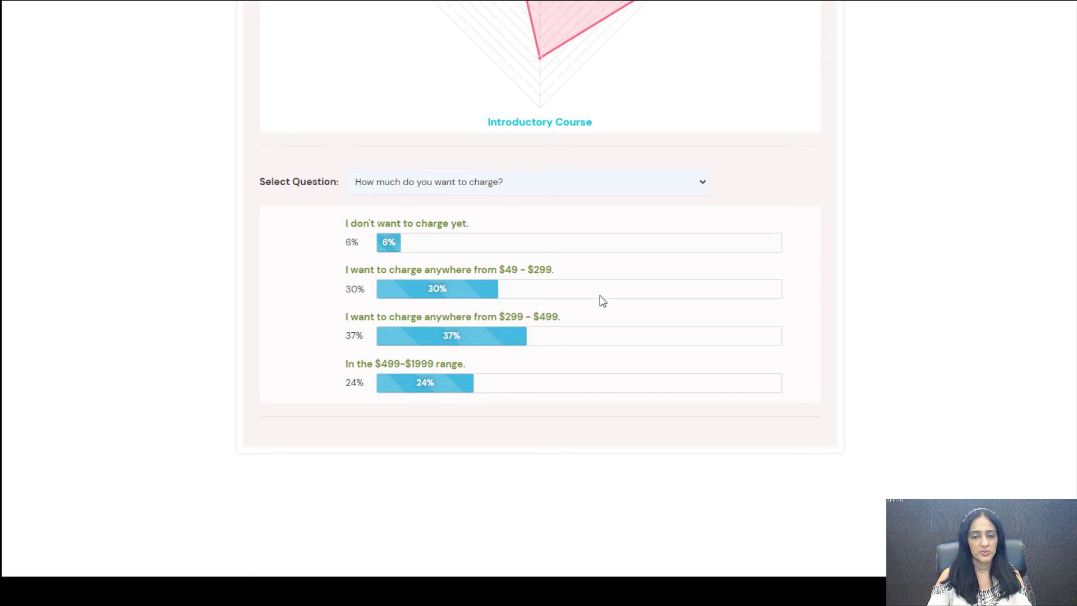
Step: Review the whole outcome page again, from the answer breakdown and charts up to the Introductory Course title and description
scroll(307, 299, up, 1)
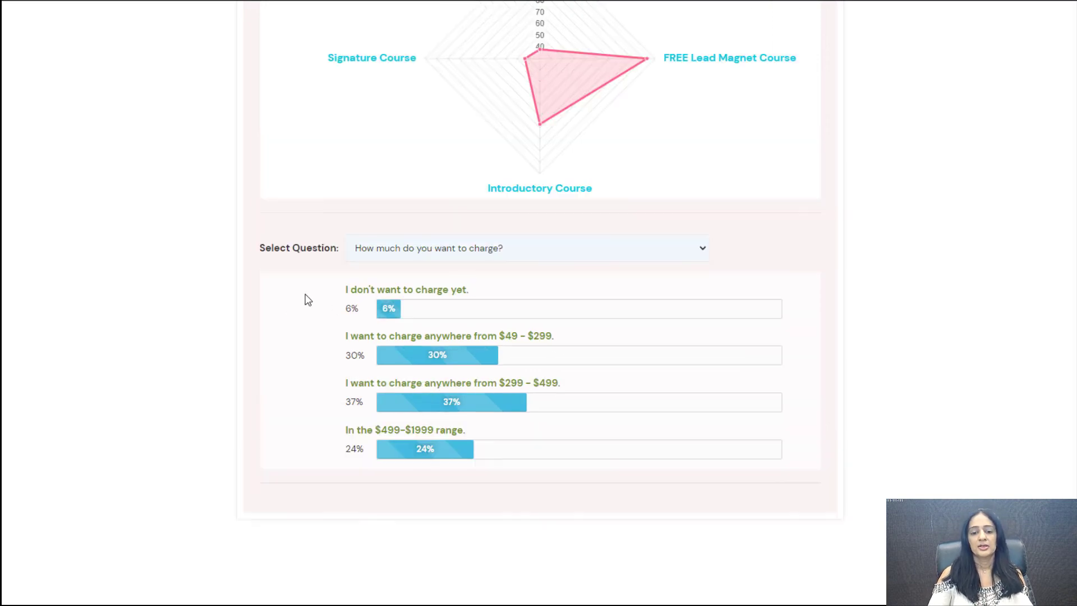
scroll(307, 300, up, 1)
scroll(308, 300, up, 15)
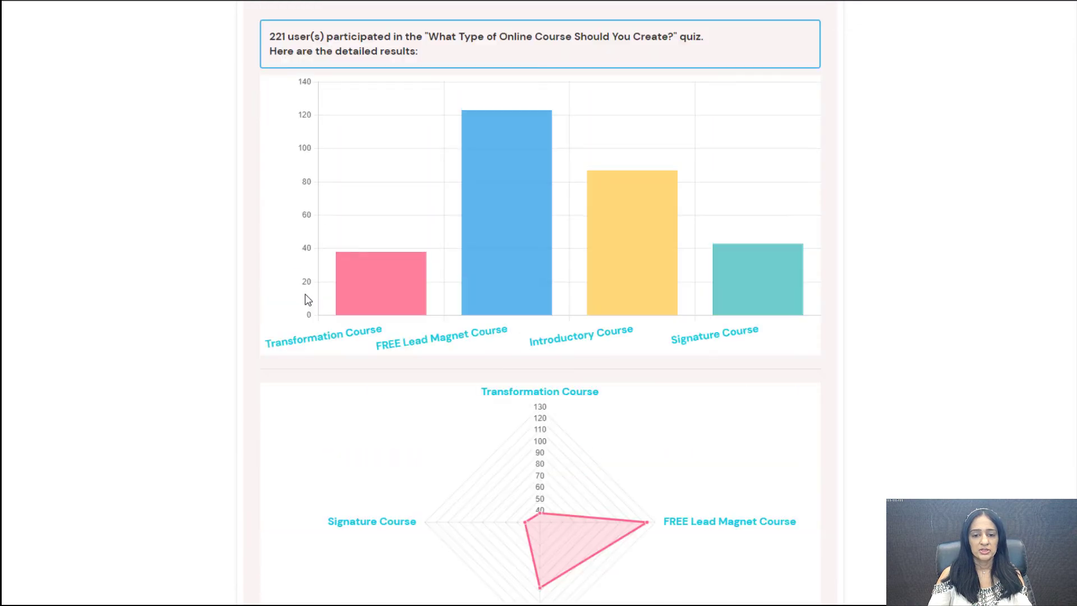
scroll(306, 294, up, 3)
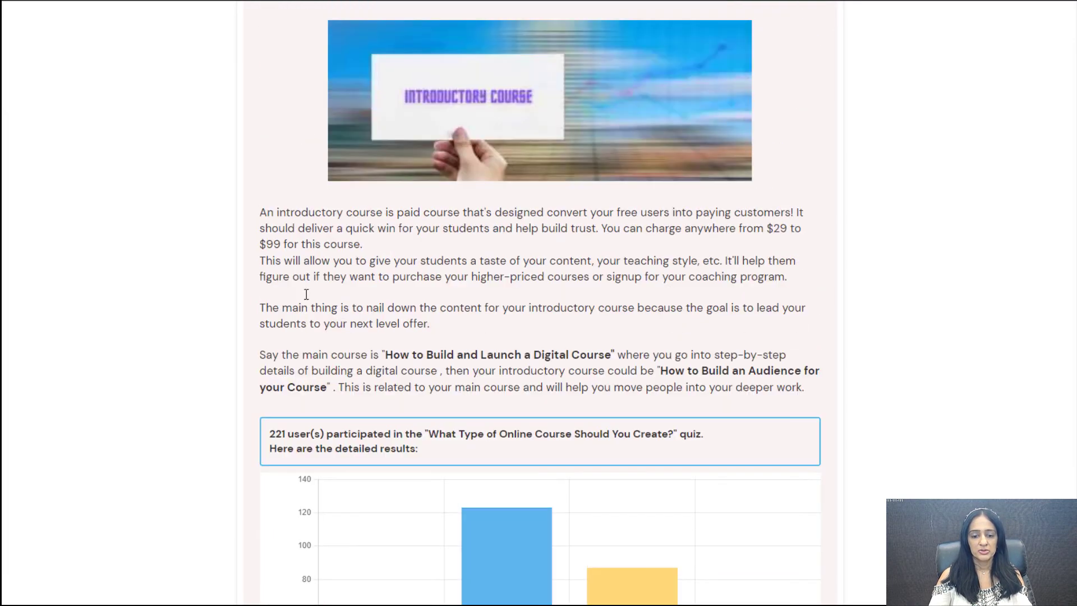
scroll(306, 294, up, 4)
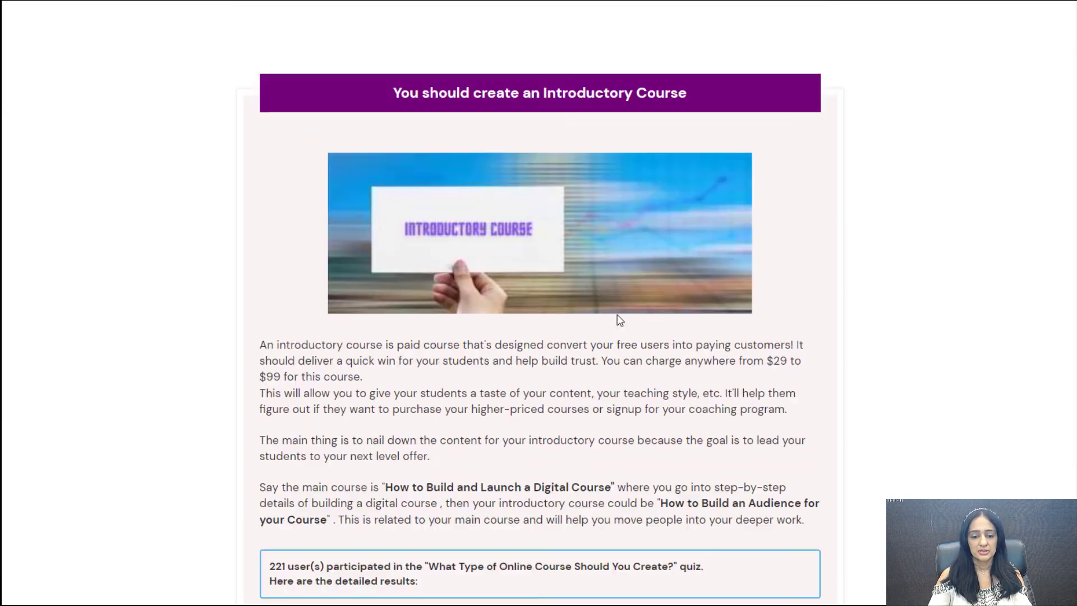
scroll(477, 309, down, 3)
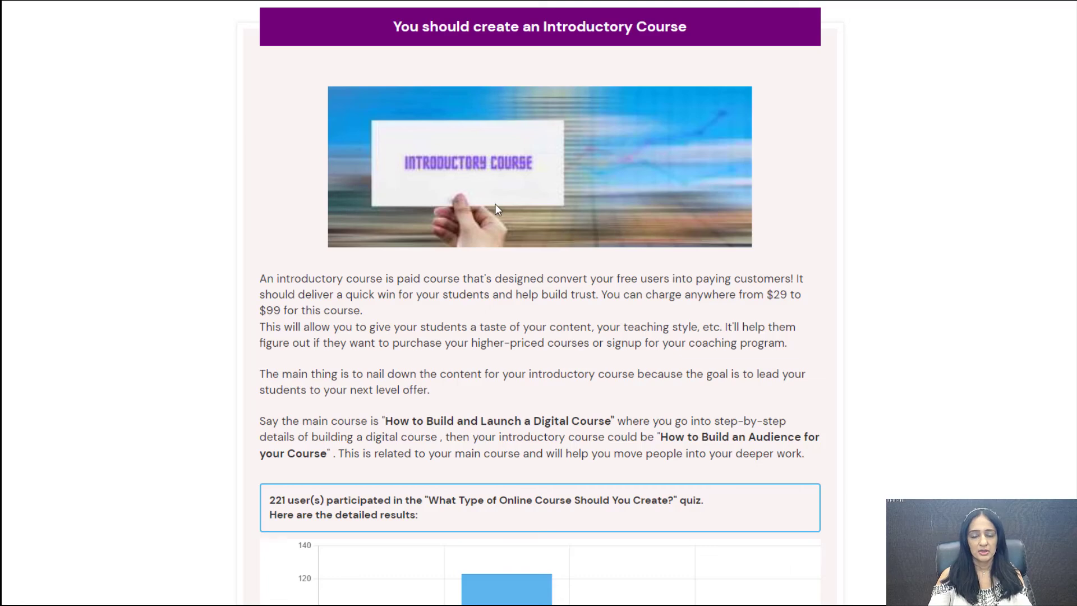
scroll(563, 370, down, 5)
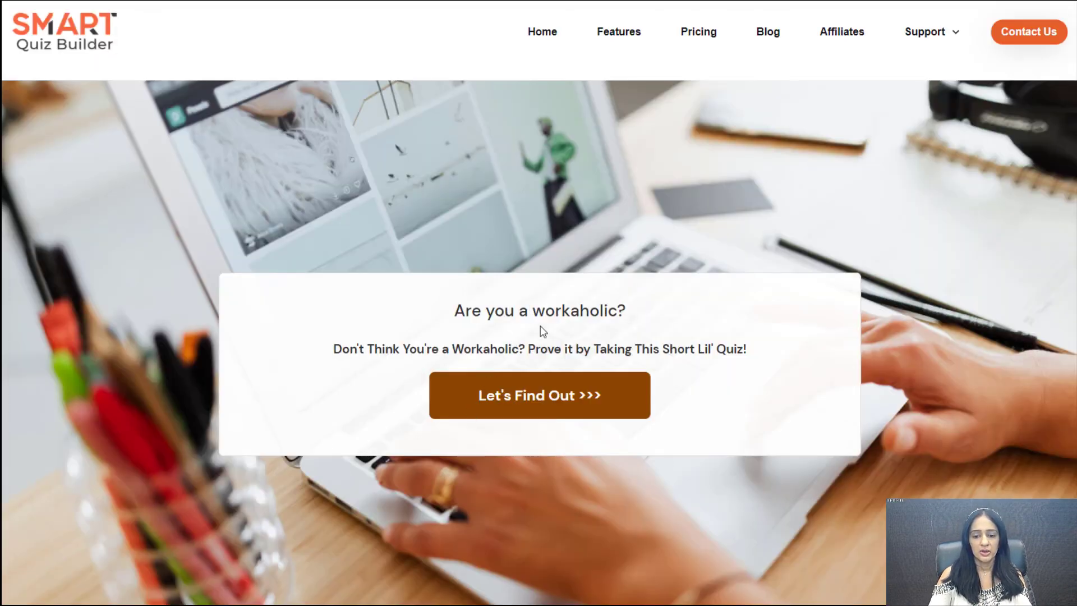
Step: Start the "Are you a workaholic?" demo quiz and answer its first questions, choosing "Never in a rush to start my work :-)" for the work day start
click(574, 385)
click(545, 437)
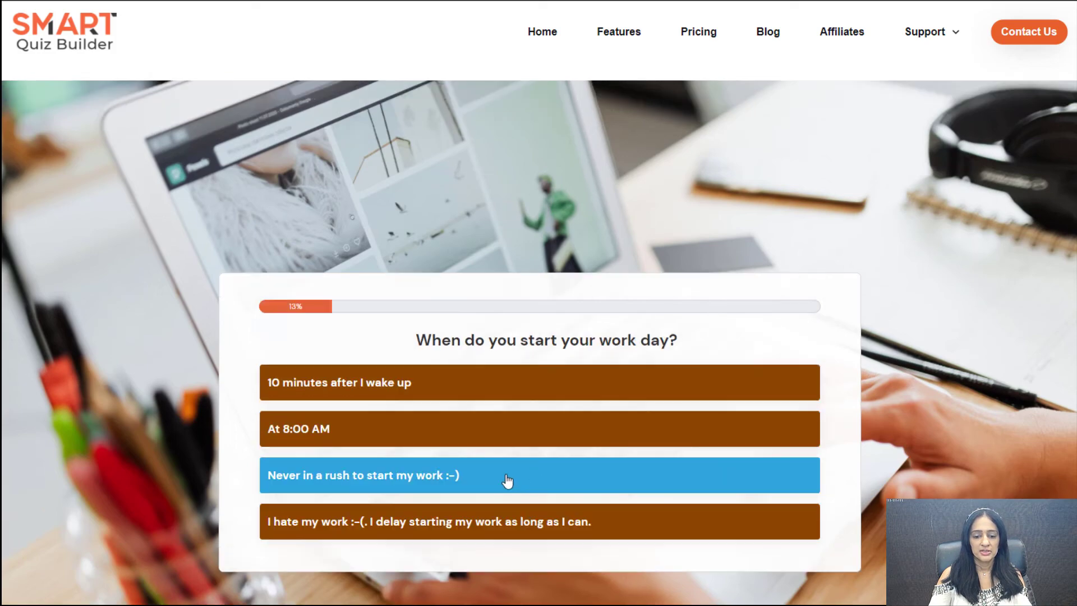
click(507, 481)
click(466, 430)
click(493, 389)
click(416, 447)
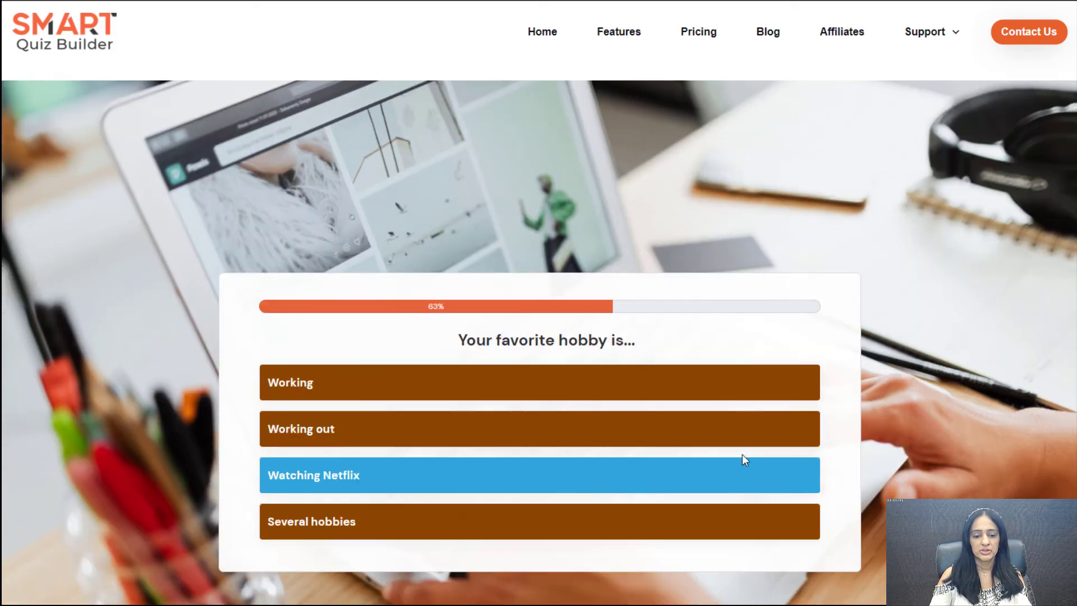
Step: Answer the remaining quiz questions, choosing "Watching Netflix" as the favorite hobby and "You try to fall asleep" for waking at night
scroll(469, 416, down, 3)
click(433, 270)
click(468, 299)
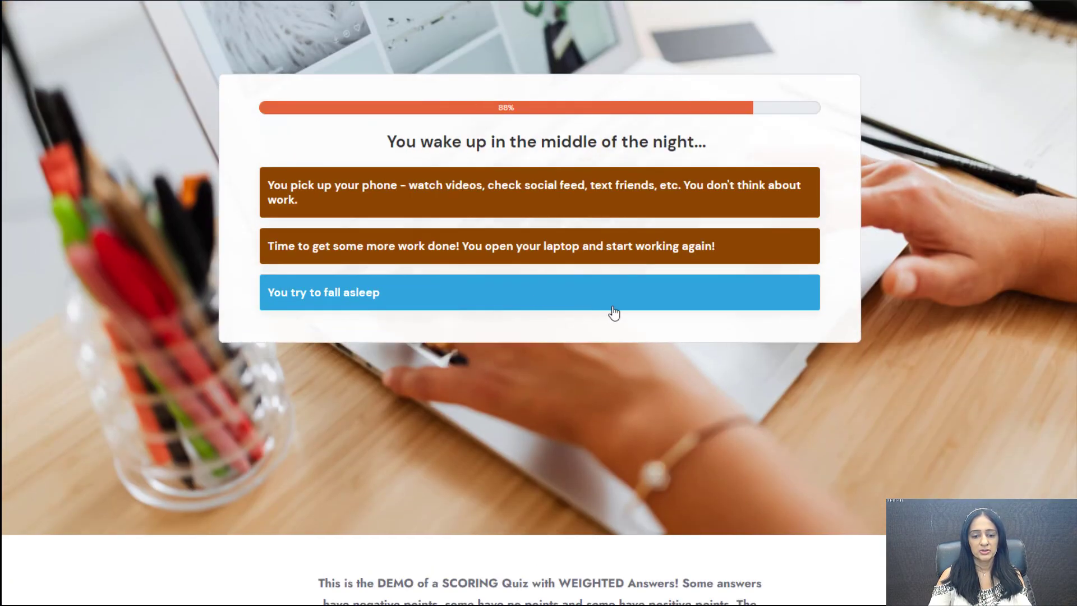
click(613, 313)
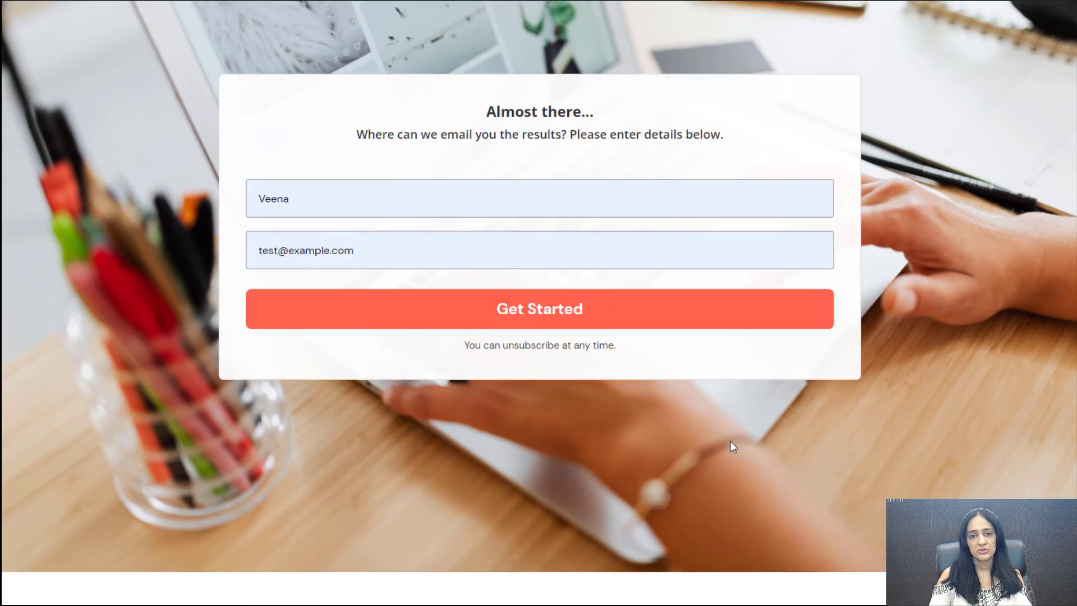